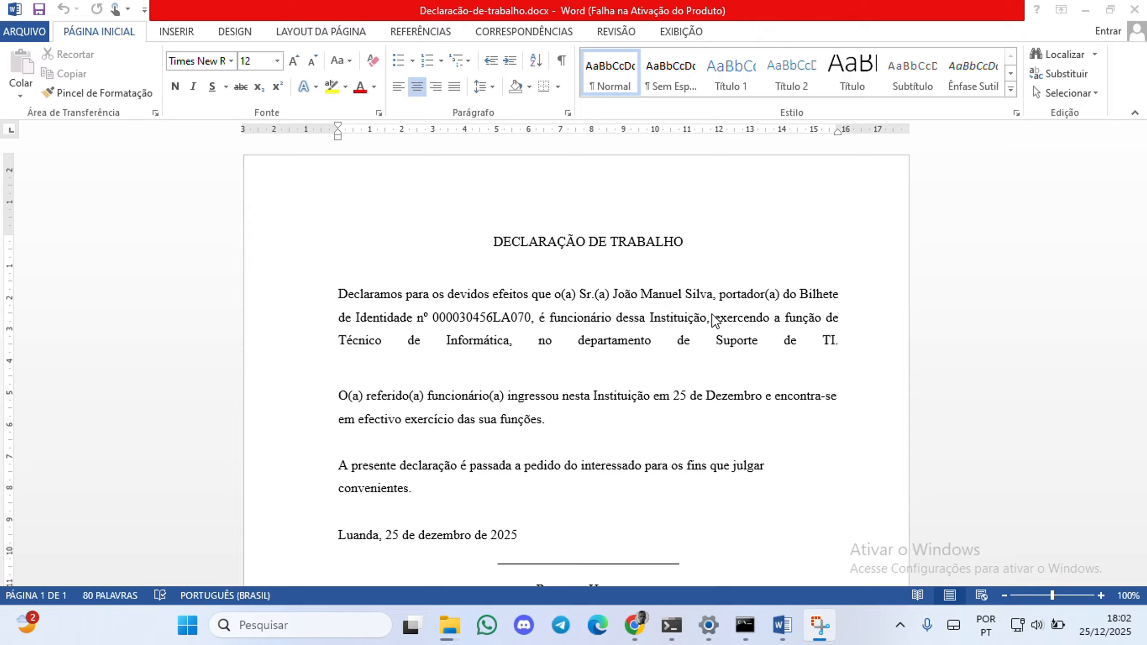
click(667, 301)
drag(713, 296, 627, 303)
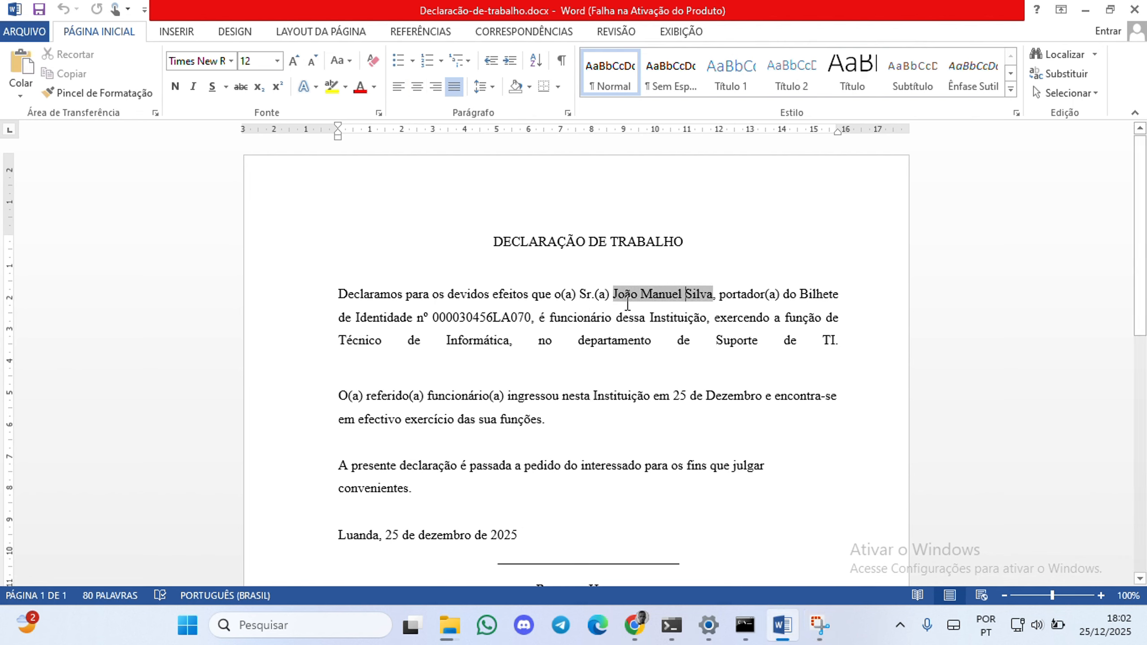
key(Right)
key(Down)
key(Down)
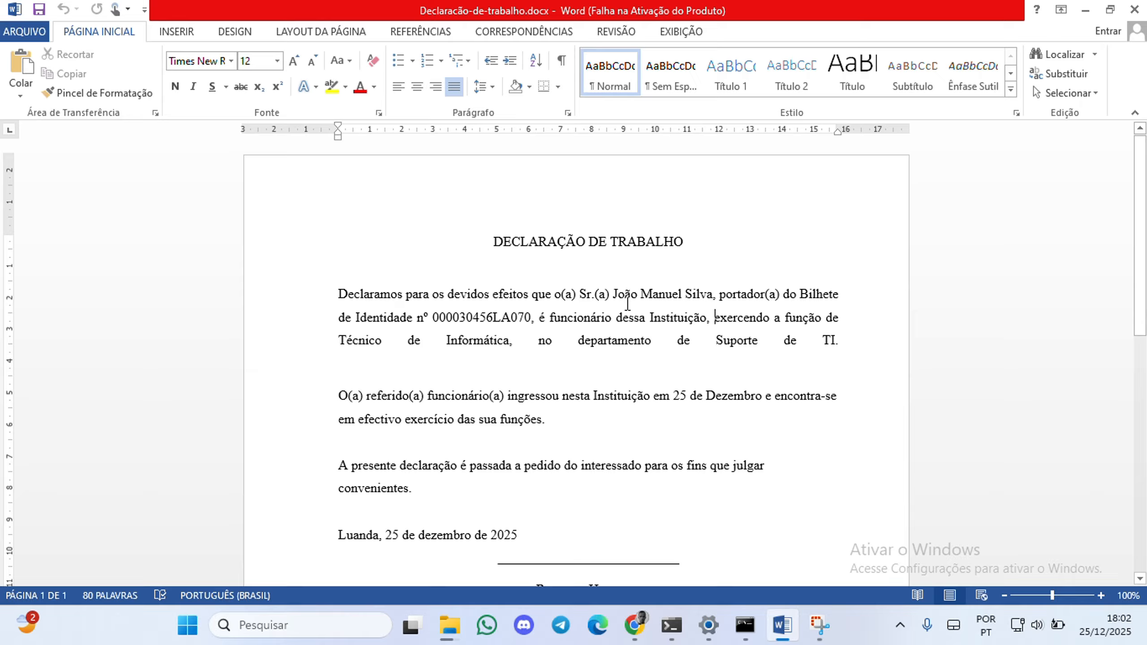
key(Up)
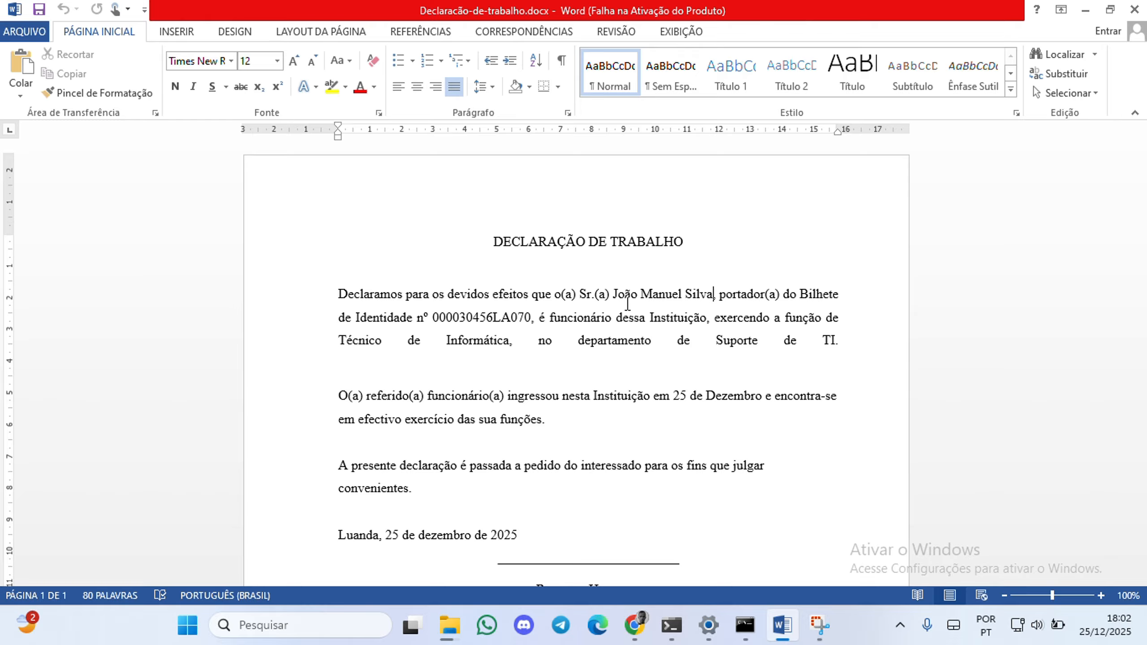
key(ctrl+shift+Left)
key(ctrl+shift+Left)
key(ctrl+shift+Left)
key(Right)
key(Down)
key(Left)
key(Left)
key(Left)
key(Left)
key(Left)
key(Left)
key(Left)
key(Left)
key(Left)
key(Left)
key(Left)
key(Left)
key(Left)
key(Left)
key(Left)
key(Left)
key(Left)
key(Left)
key(Left)
key(Left)
From the Mala-direita folder, open Mapa-funcionários.xlsx in Excel as read-only (Somente leitura)
click(451, 627)
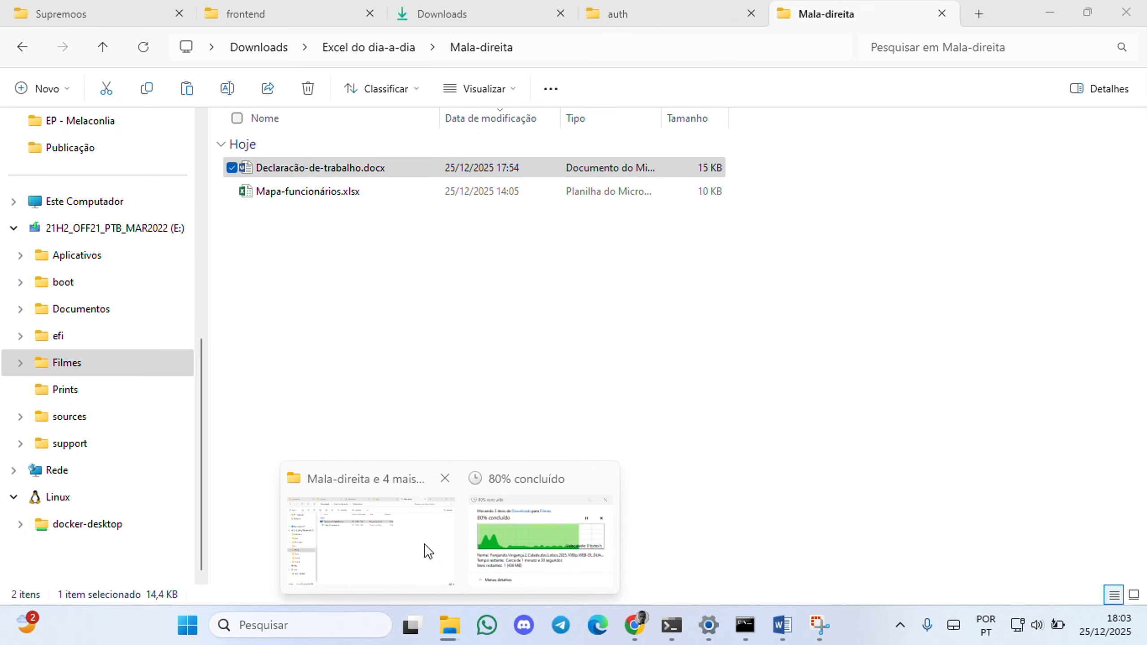
click(424, 543)
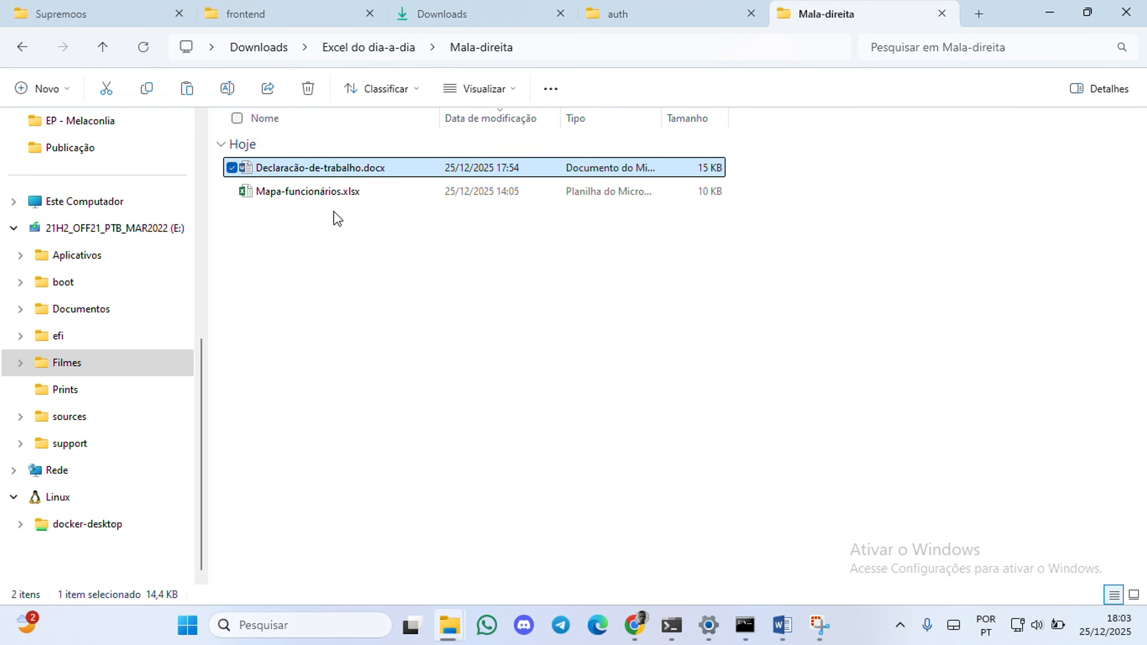
double_click(300, 192)
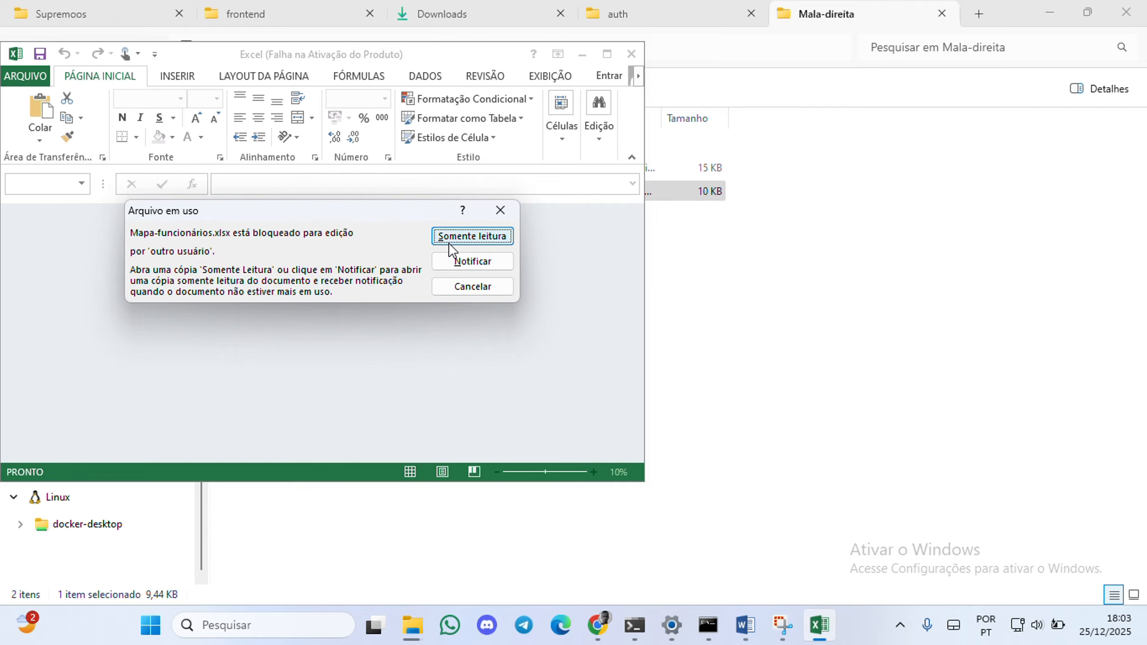
click(464, 231)
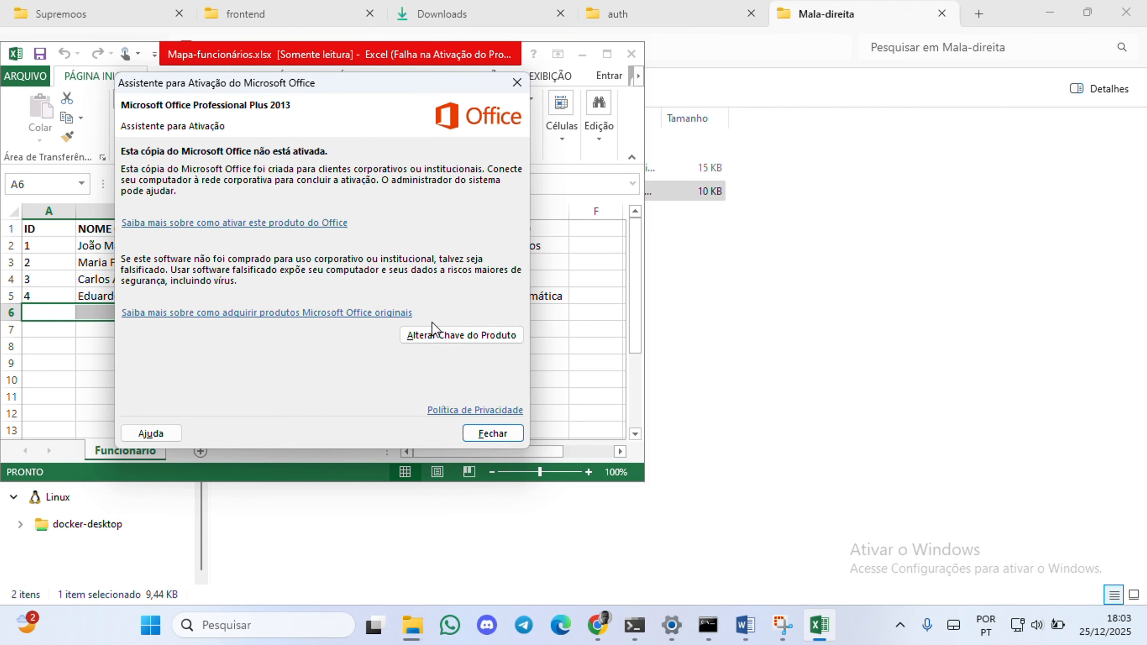
Dismiss the Office activation notice and move the Excel window down and right
click(488, 432)
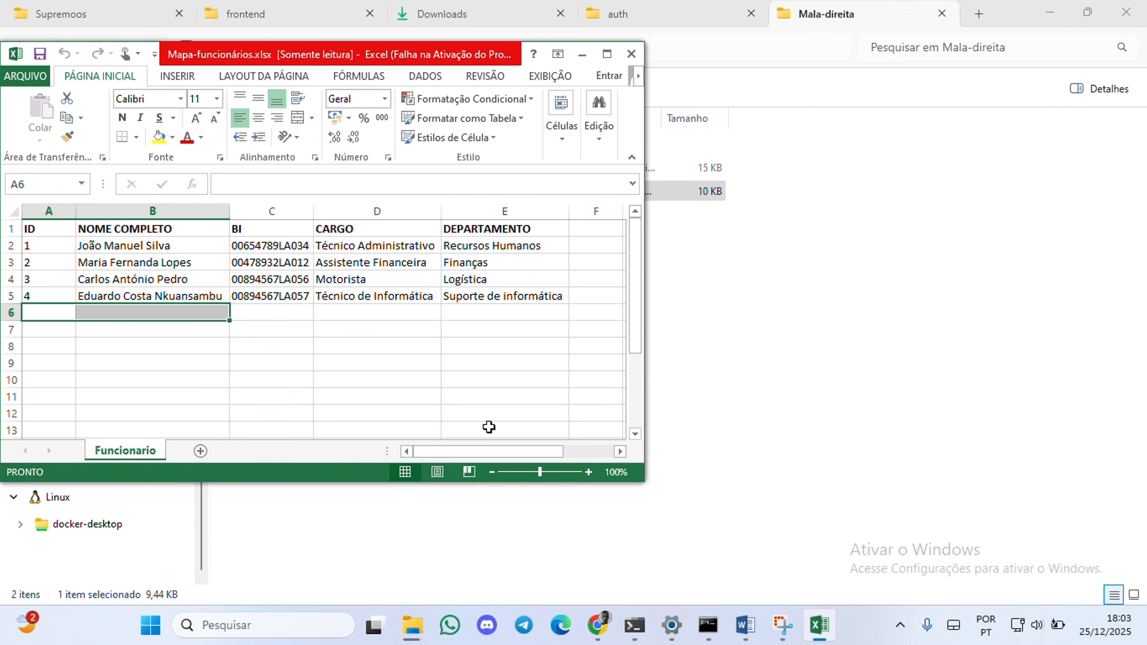
click(606, 58)
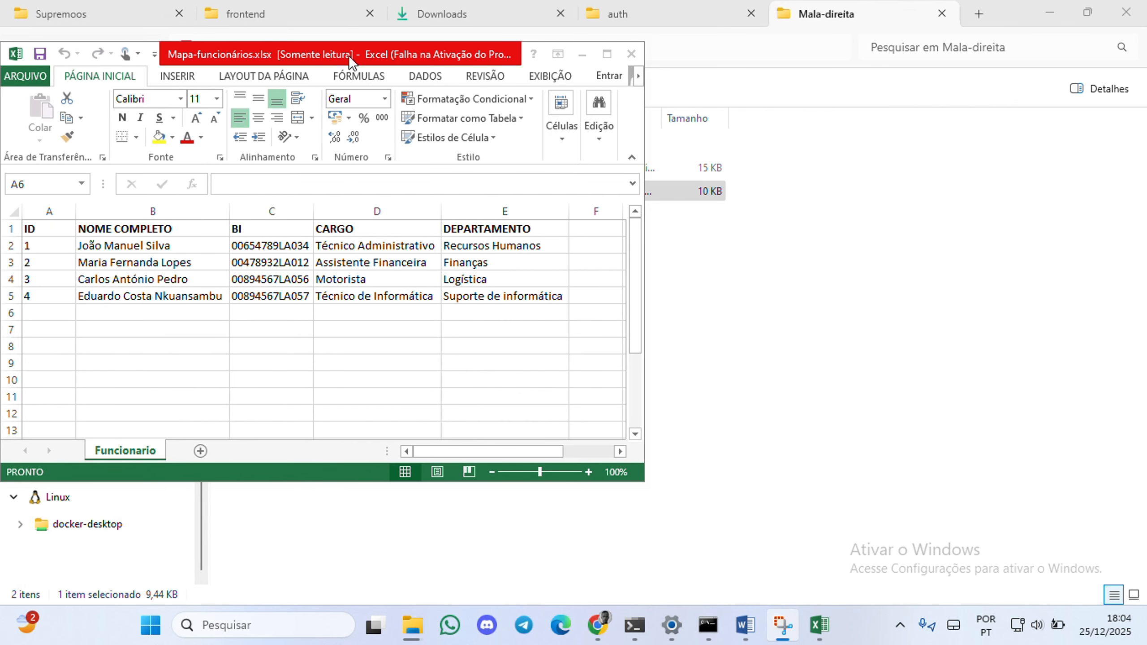
drag(348, 55, 518, 125)
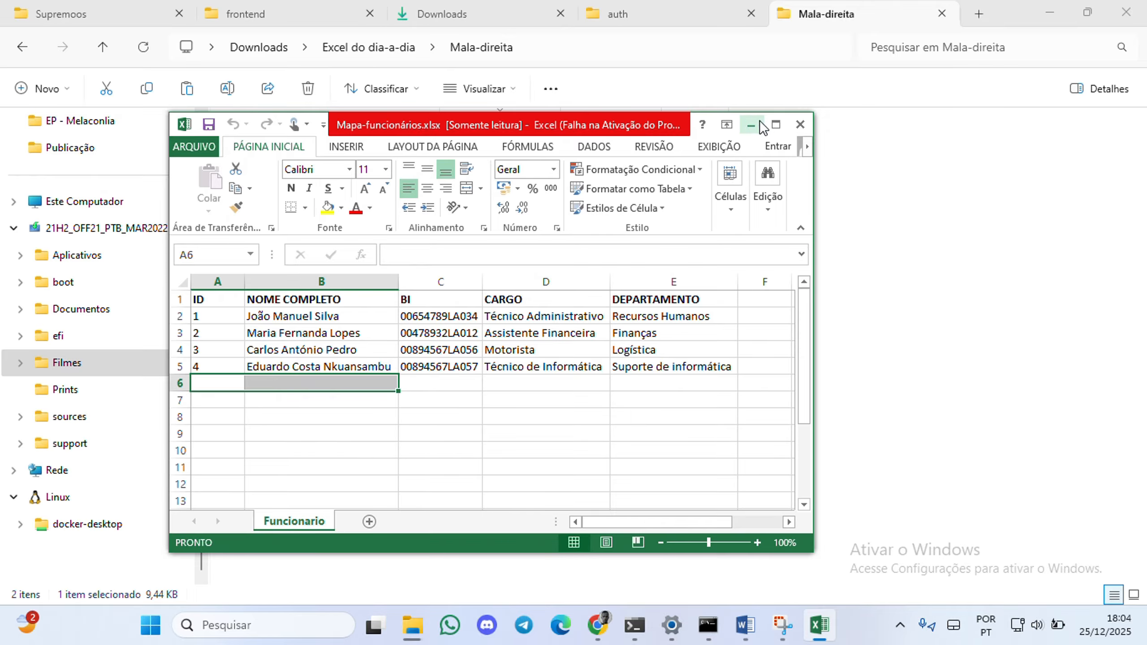
Maximize the Excel employee list, select cell C8, and bring the Word declaration letter back in front
click(776, 125)
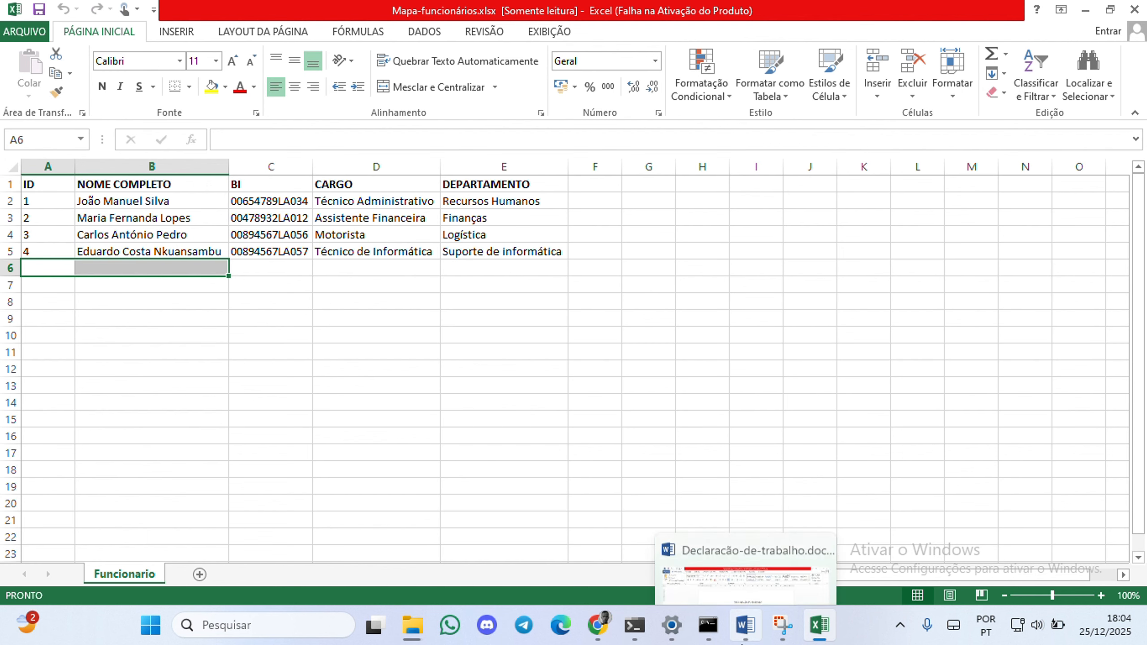
click(746, 637)
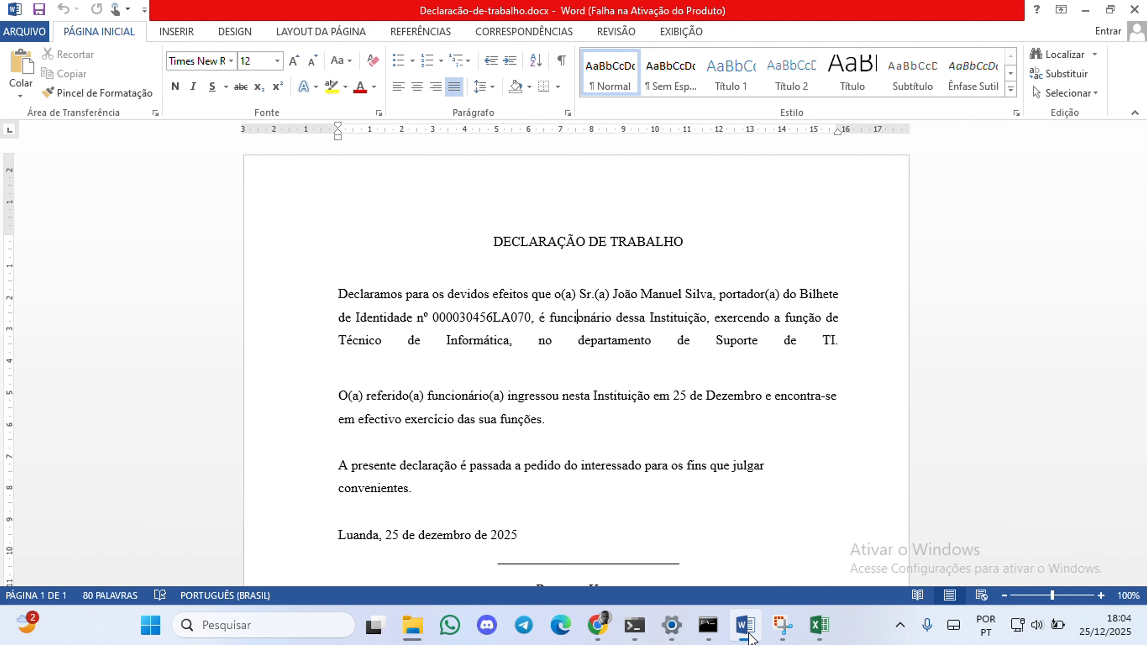
click(836, 630)
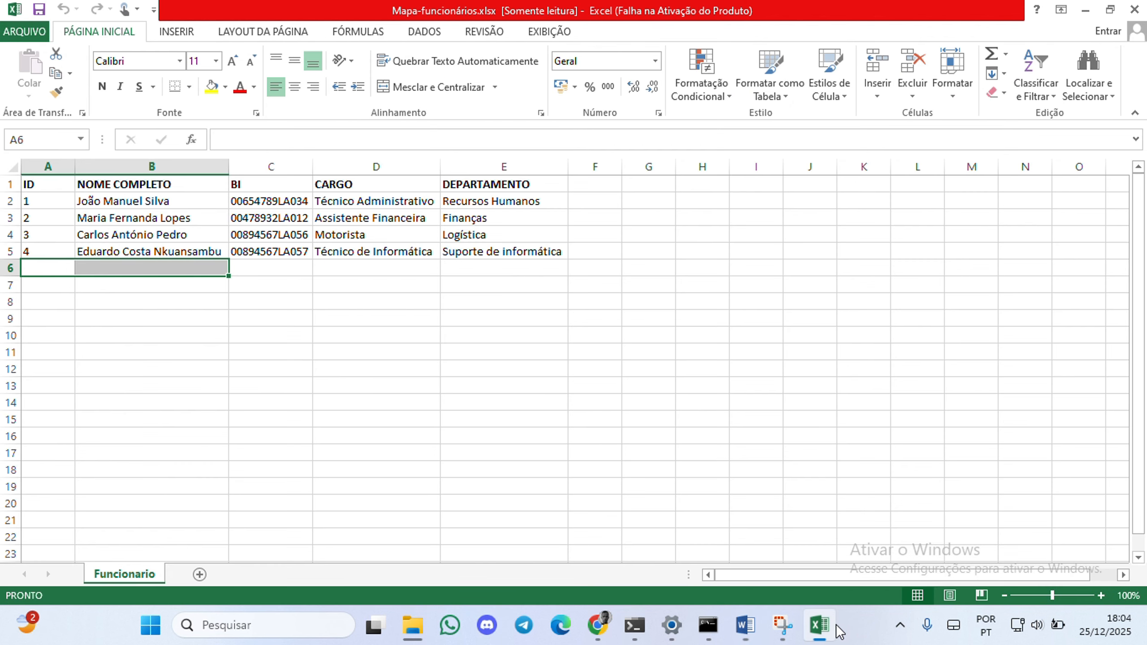
click(266, 299)
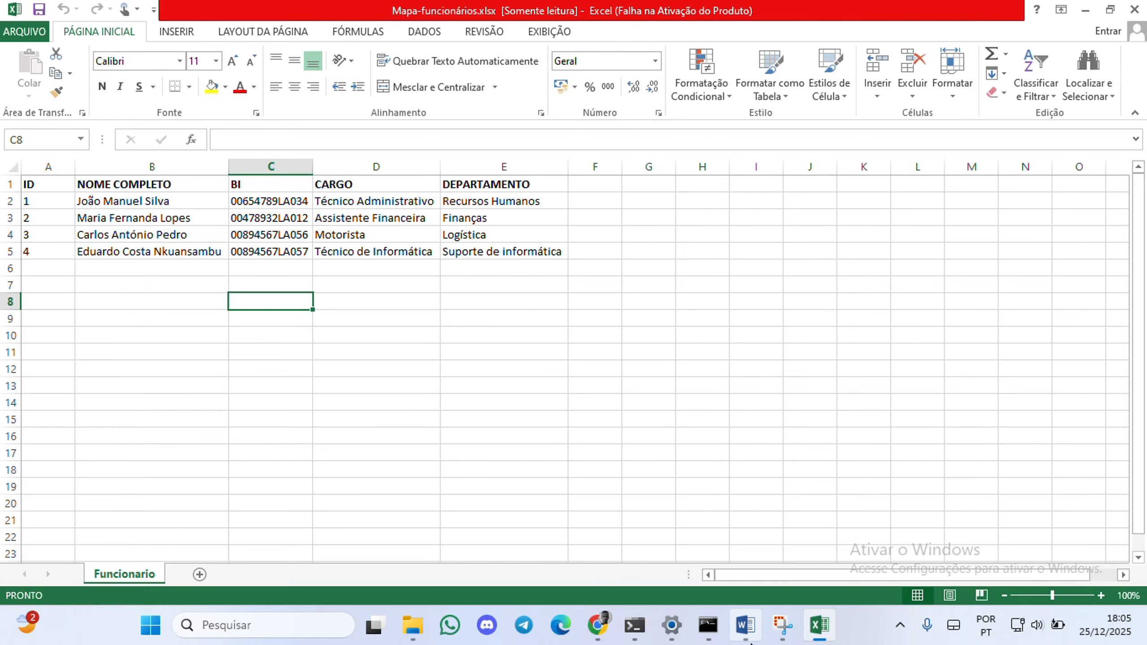
click(745, 625)
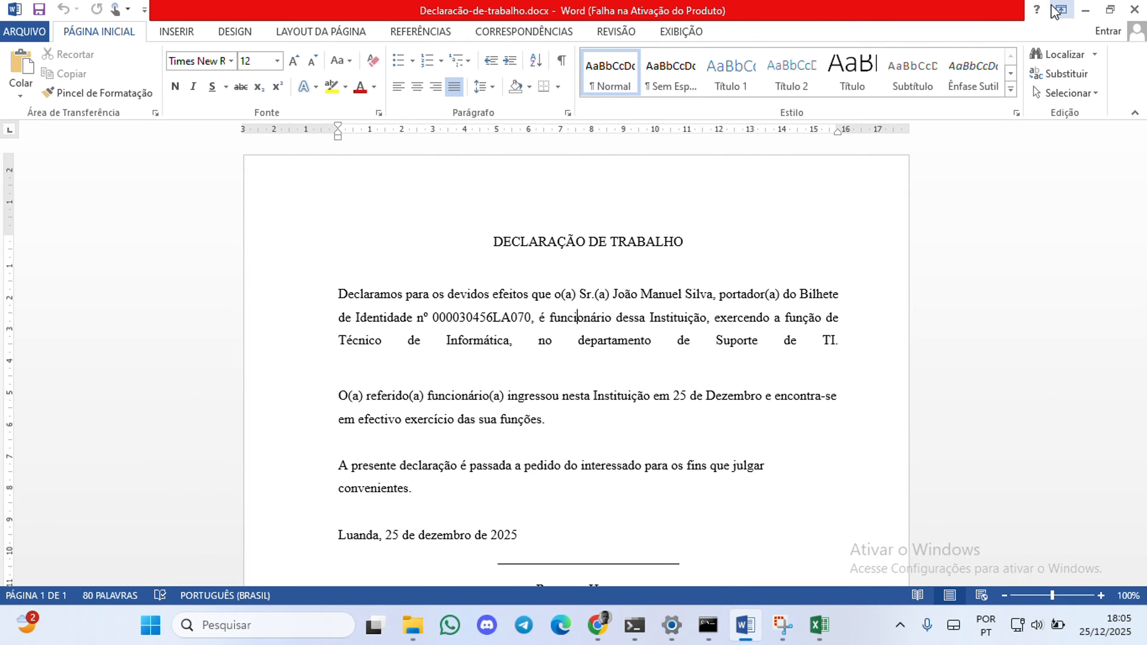
Show the mail merge features and maximize the Declaracao-de-trabalho window to fill the screen
click(1109, 11)
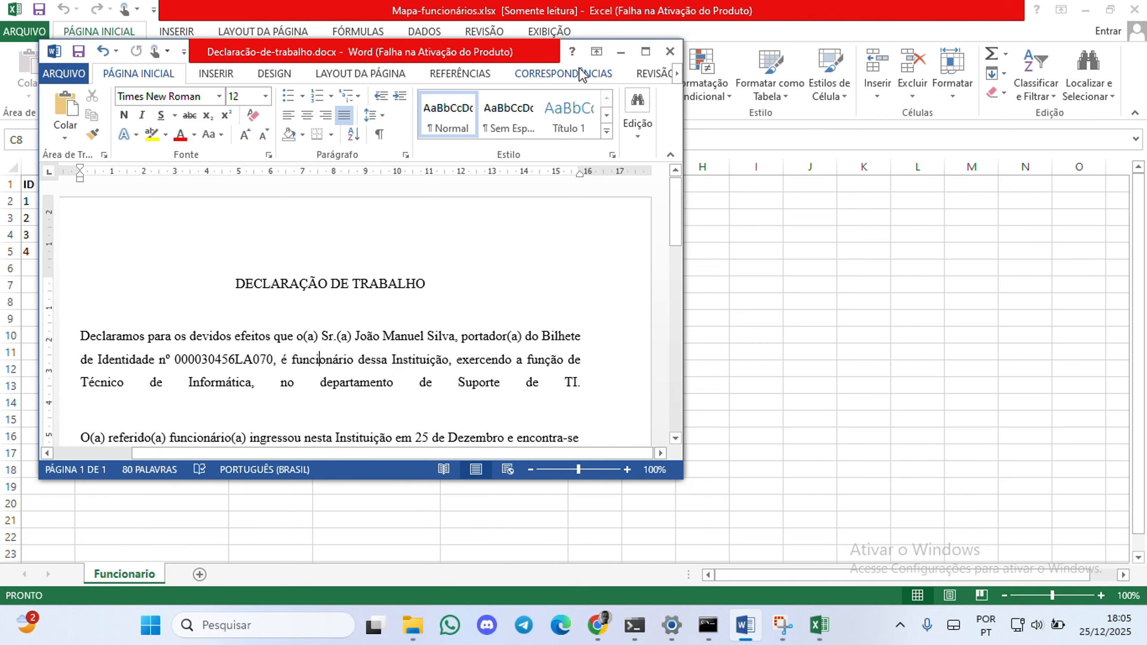
click(553, 74)
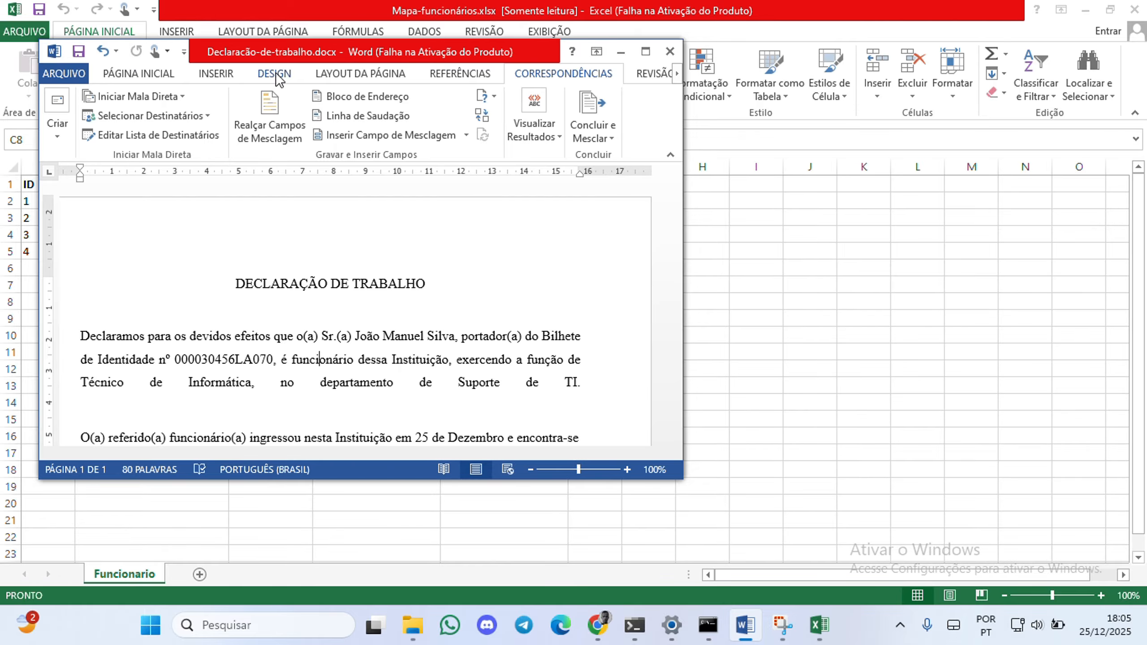
drag(281, 47, 340, 153)
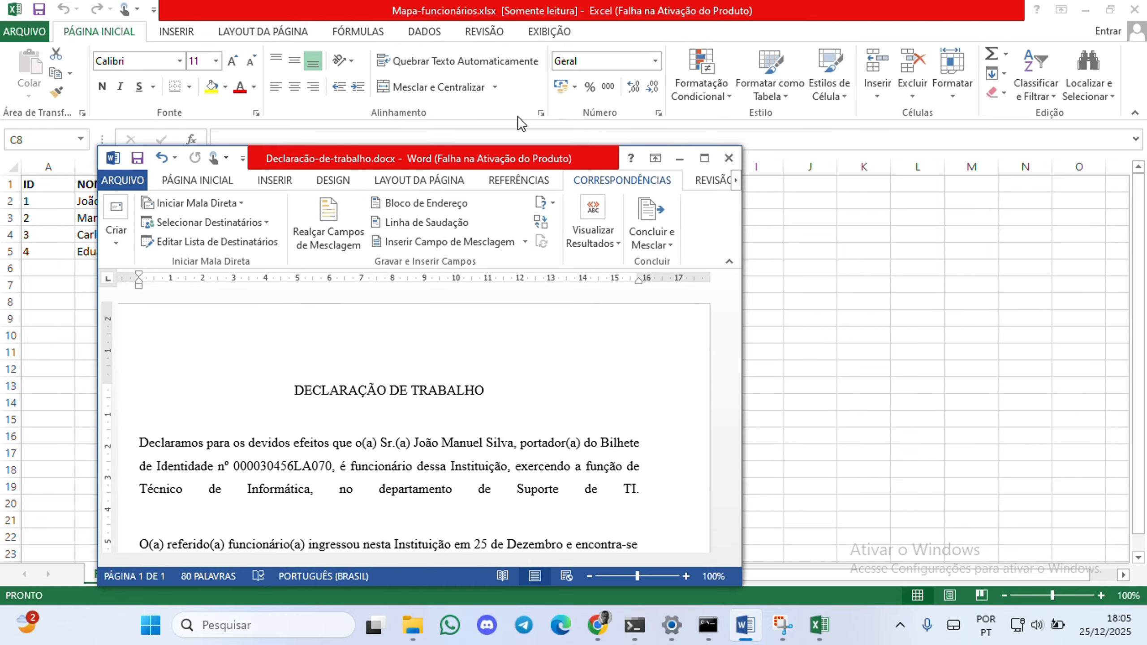
click(704, 157)
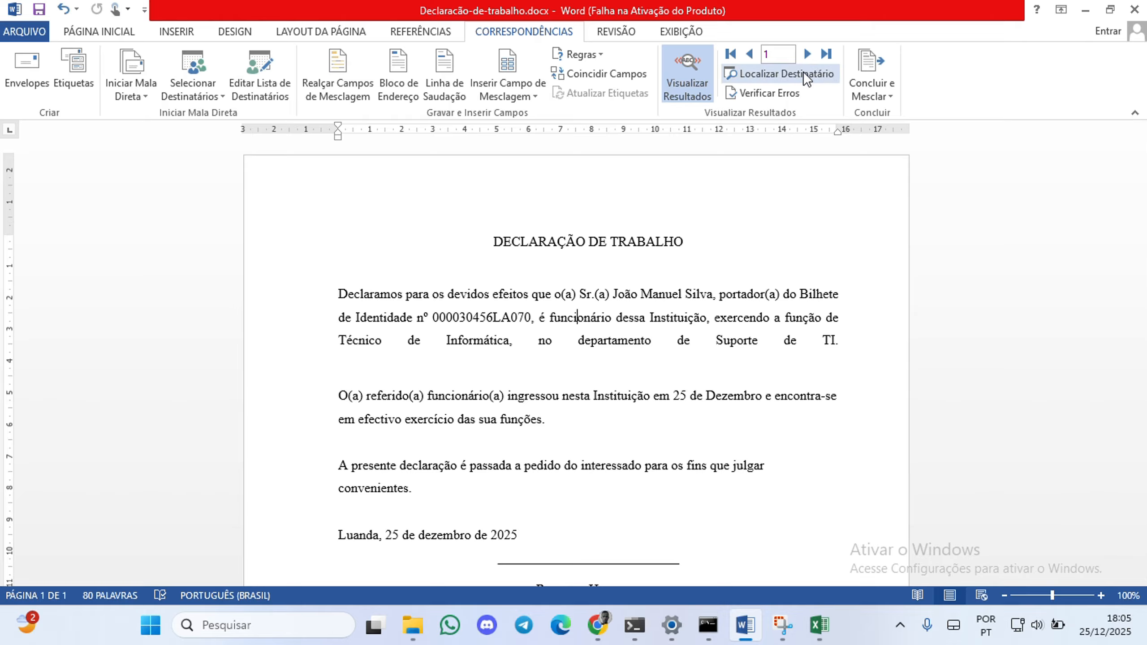
Advance the merge preview with Next Record from record 1 to record 5
click(807, 54)
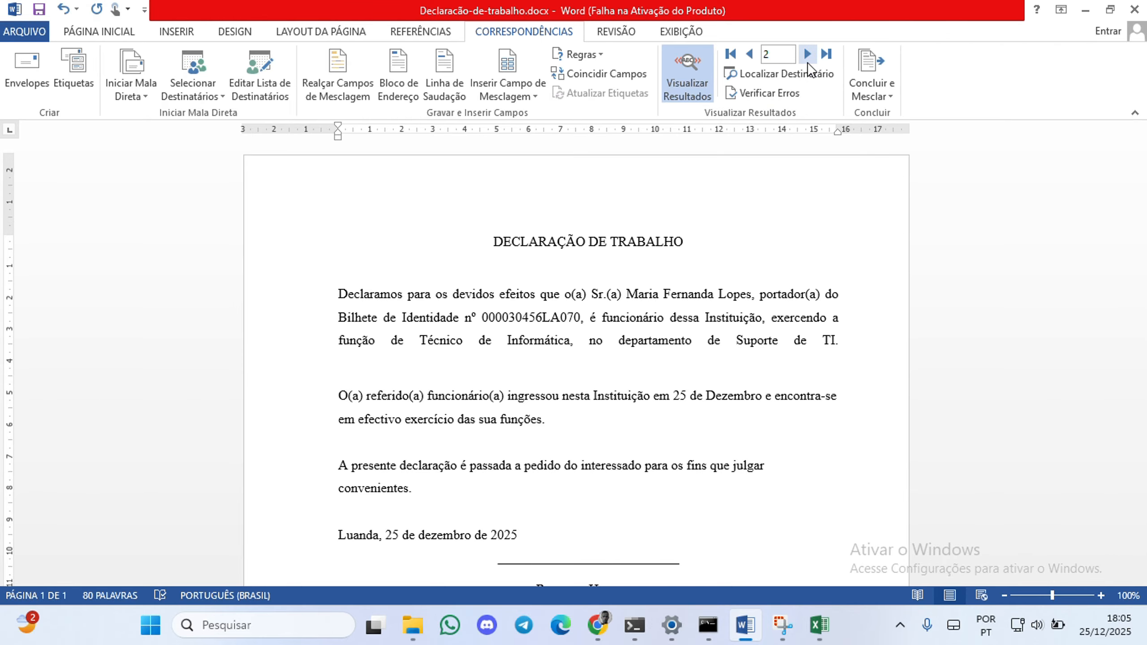
click(807, 54)
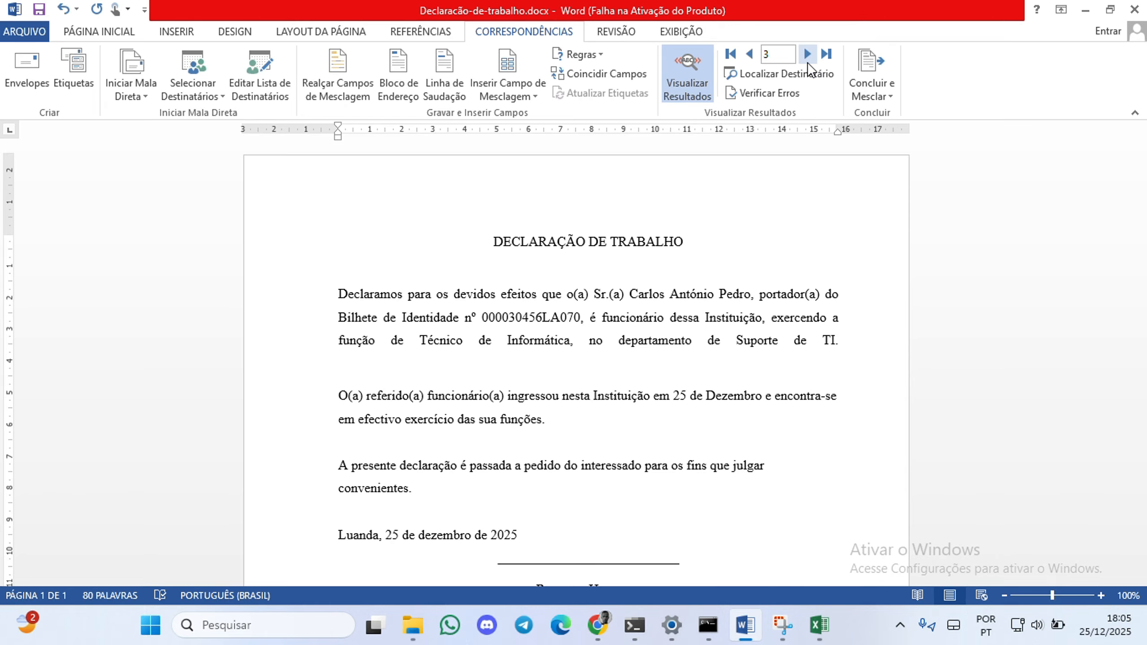
click(807, 64)
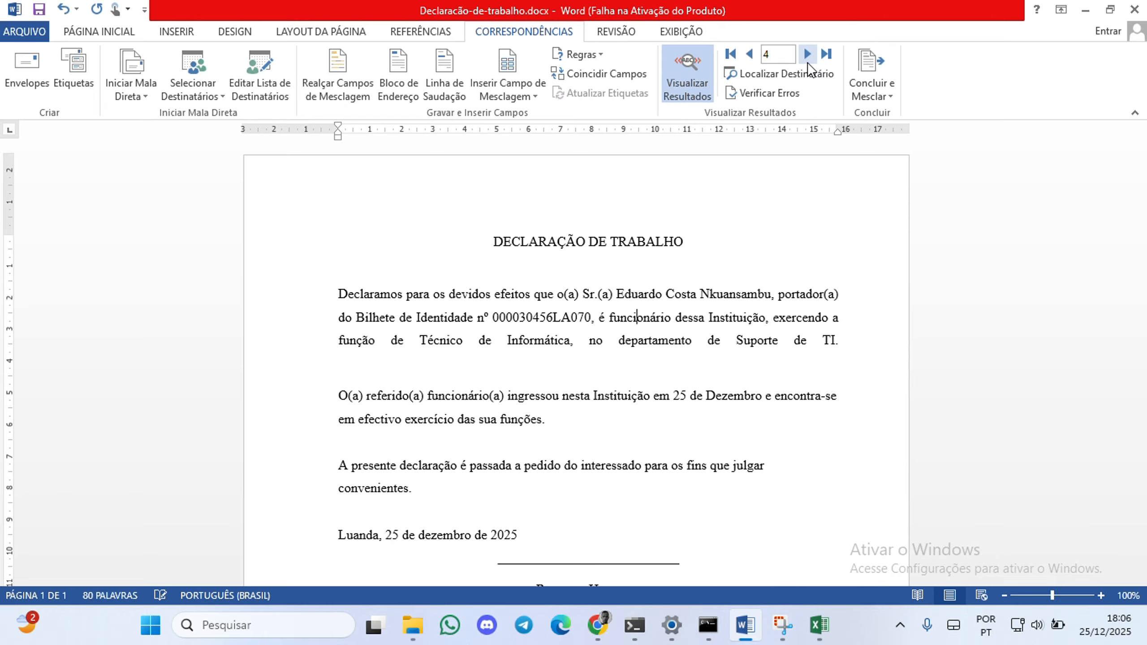
click(808, 63)
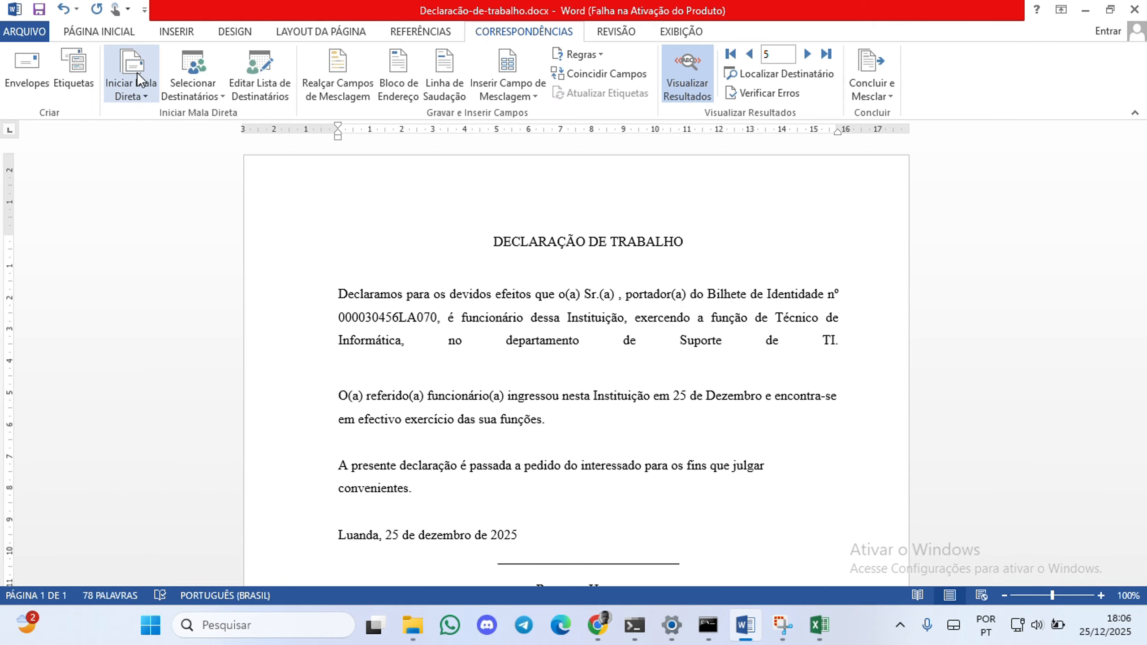
Close the Mapa-funcionários.xlsx workbook in Excel without saving (Não Salvar)
click(140, 94)
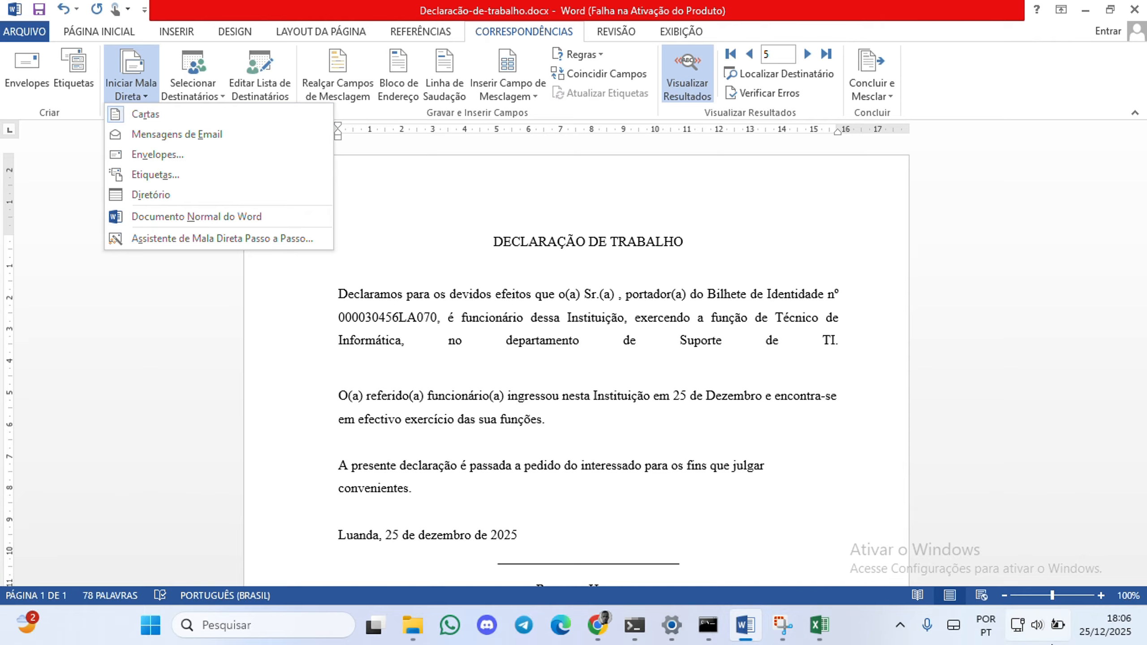
click(801, 512)
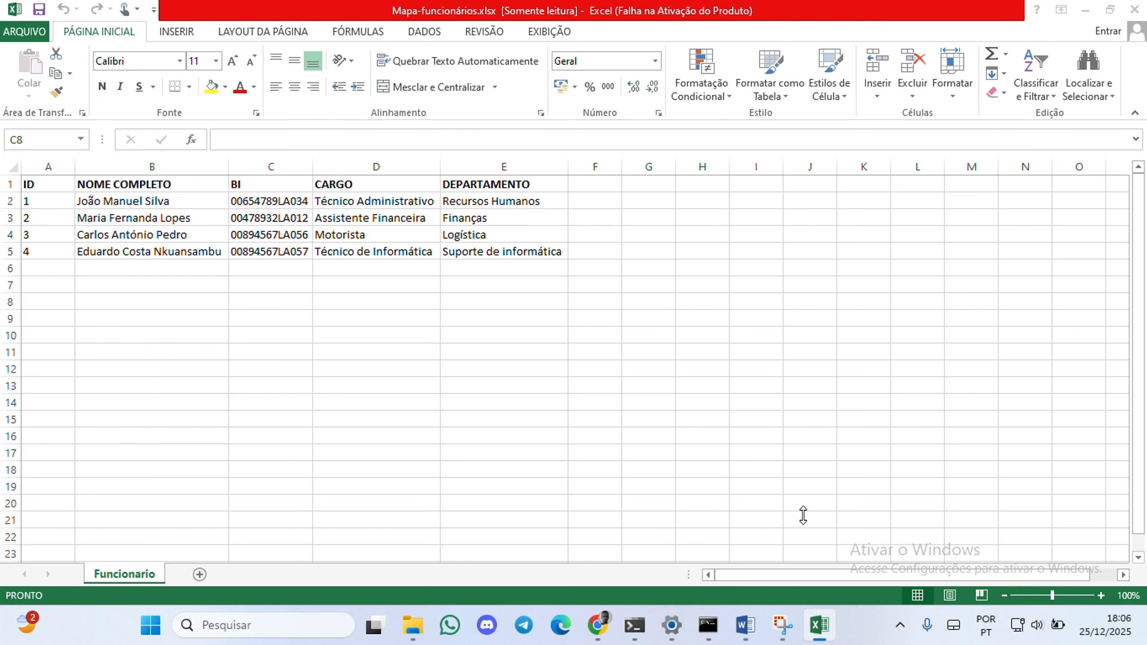
click(1134, 10)
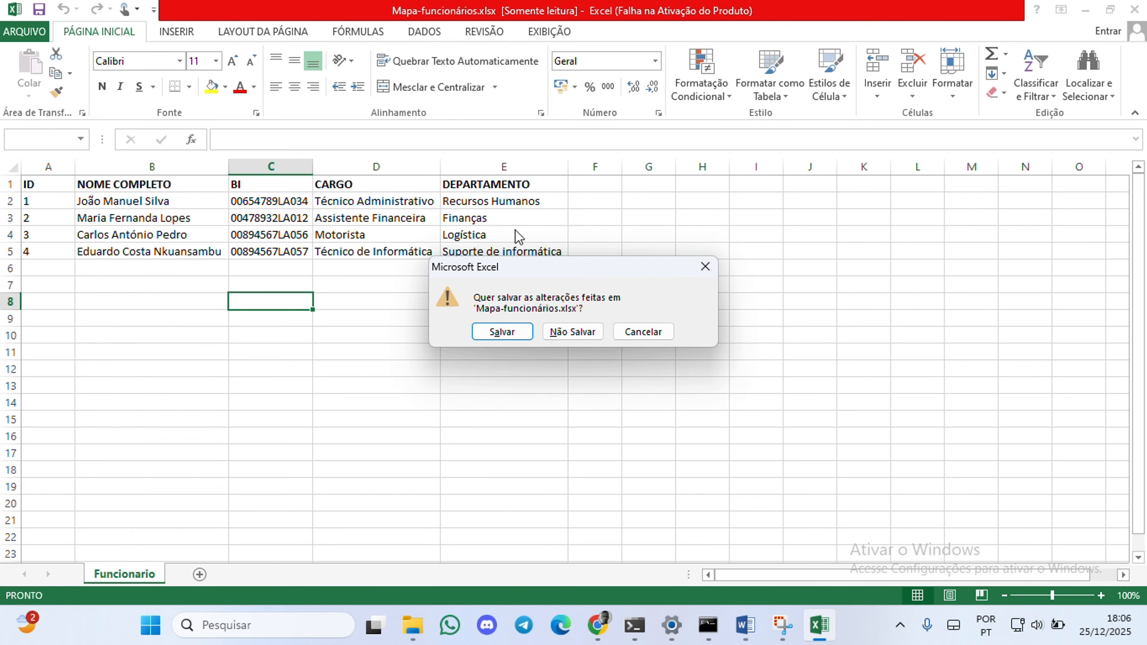
click(583, 331)
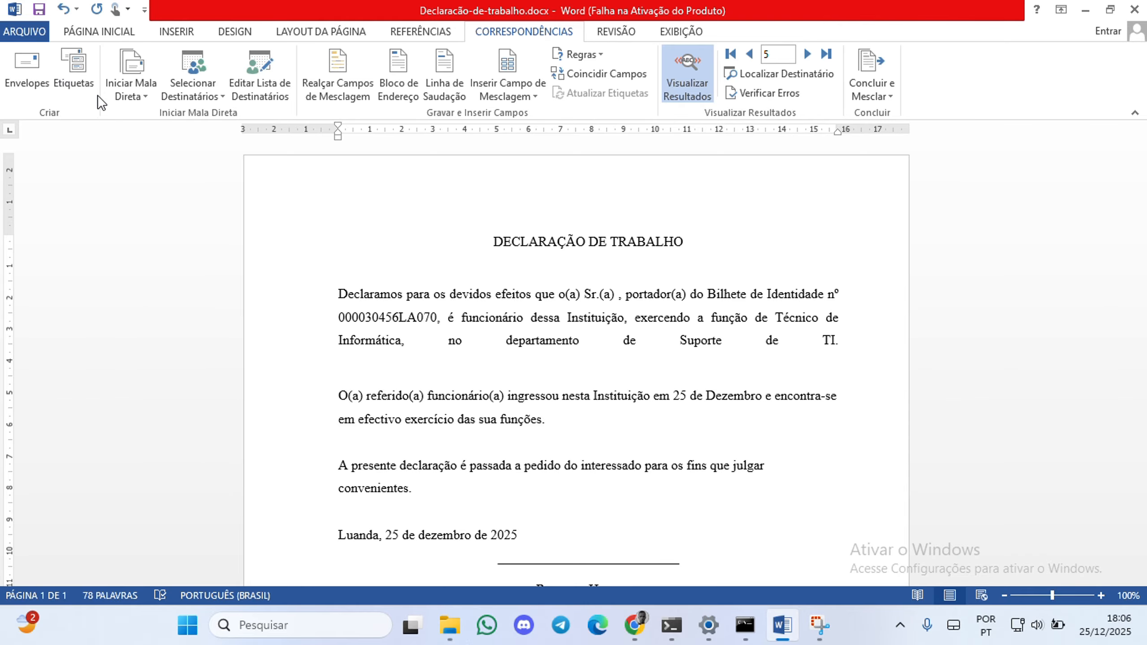
Set the mail merge document type to Cartas (letters) in Iniciar Mala Direta
click(518, 505)
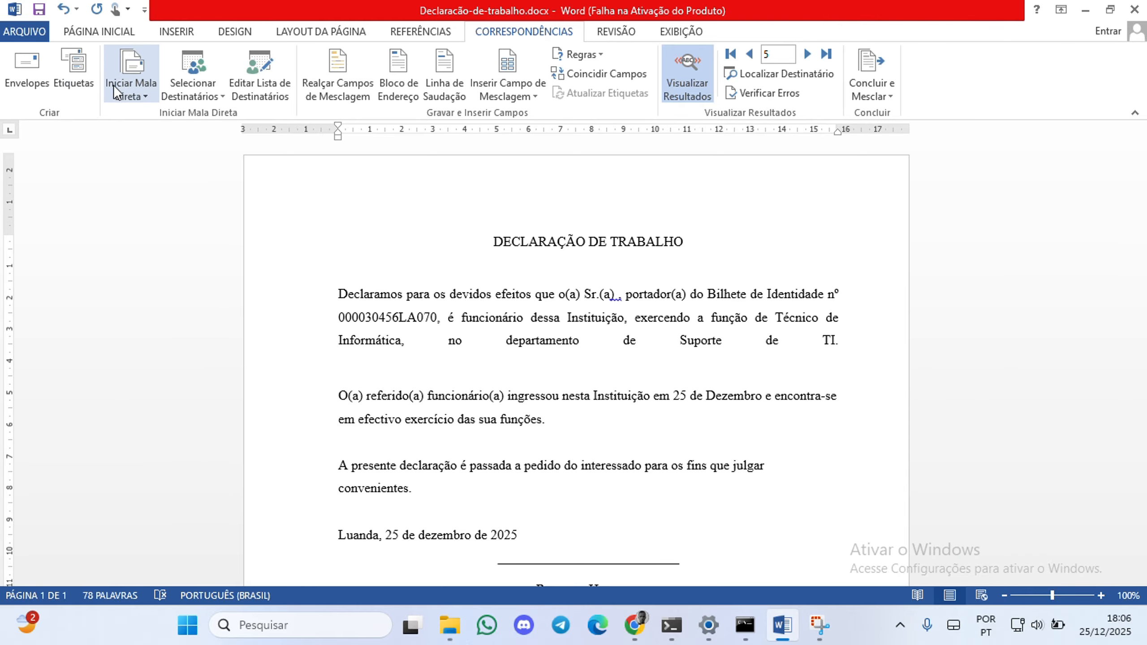
click(131, 93)
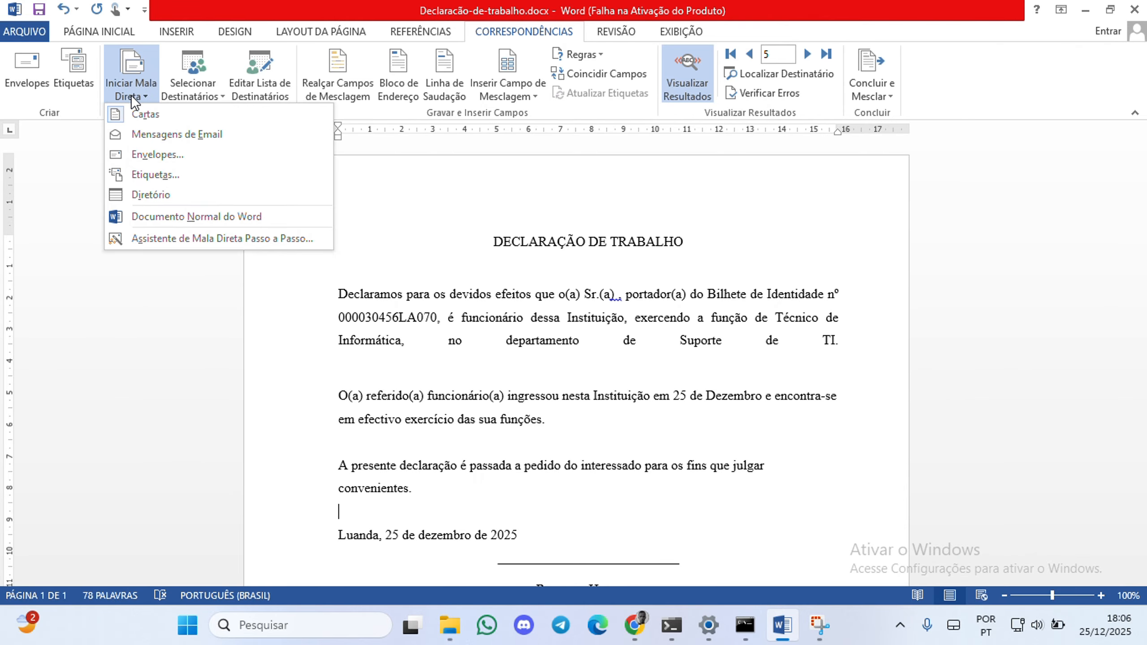
click(140, 117)
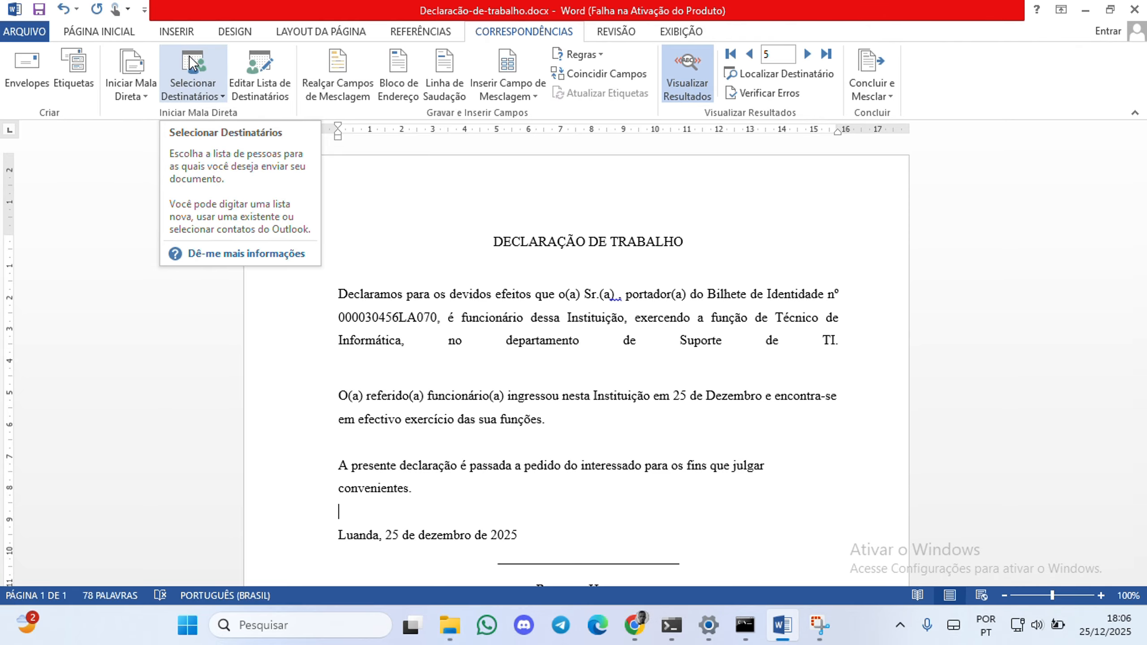
click(192, 78)
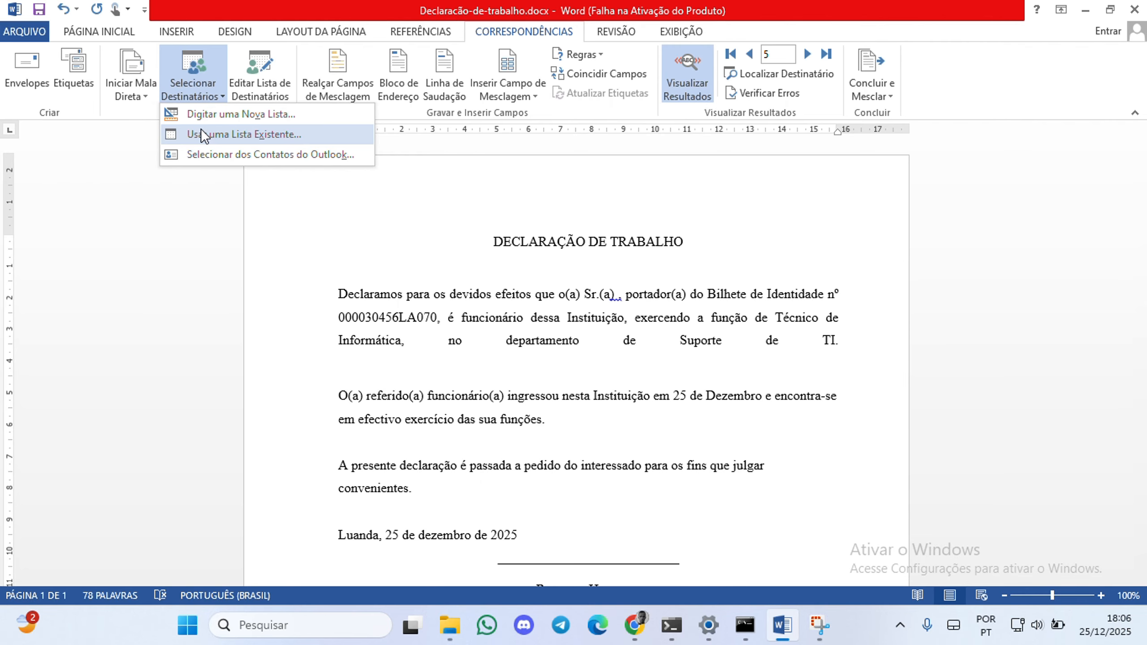
Choose Usar uma Lista Existente and browse Downloads to the Excel do dia-a-dia folder
click(283, 140)
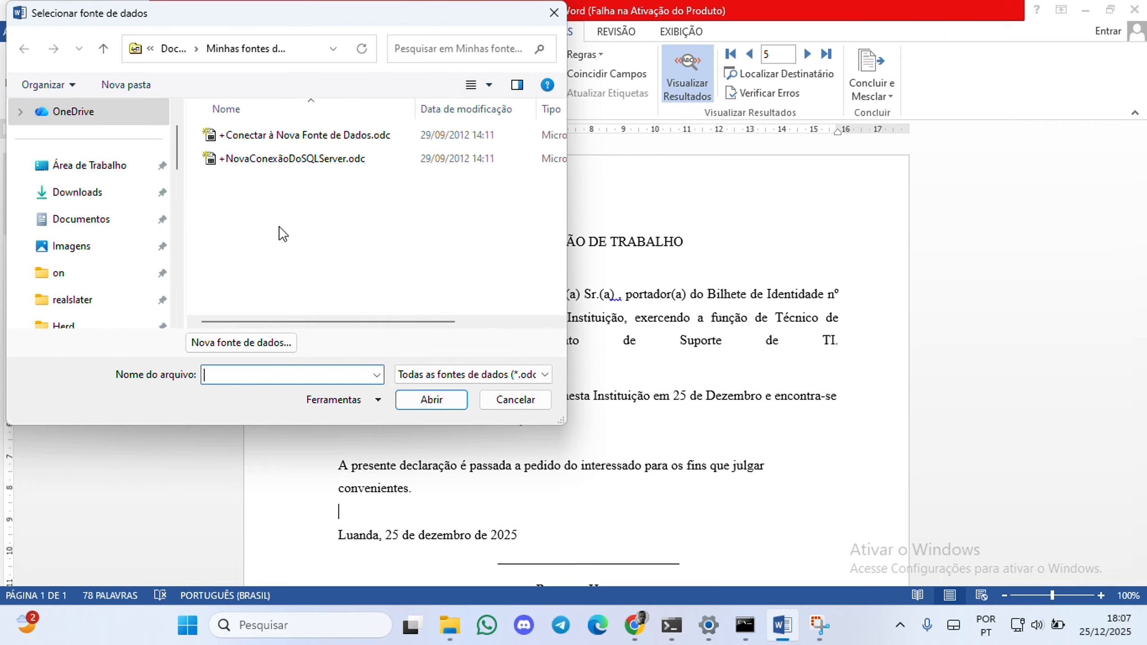
click(89, 192)
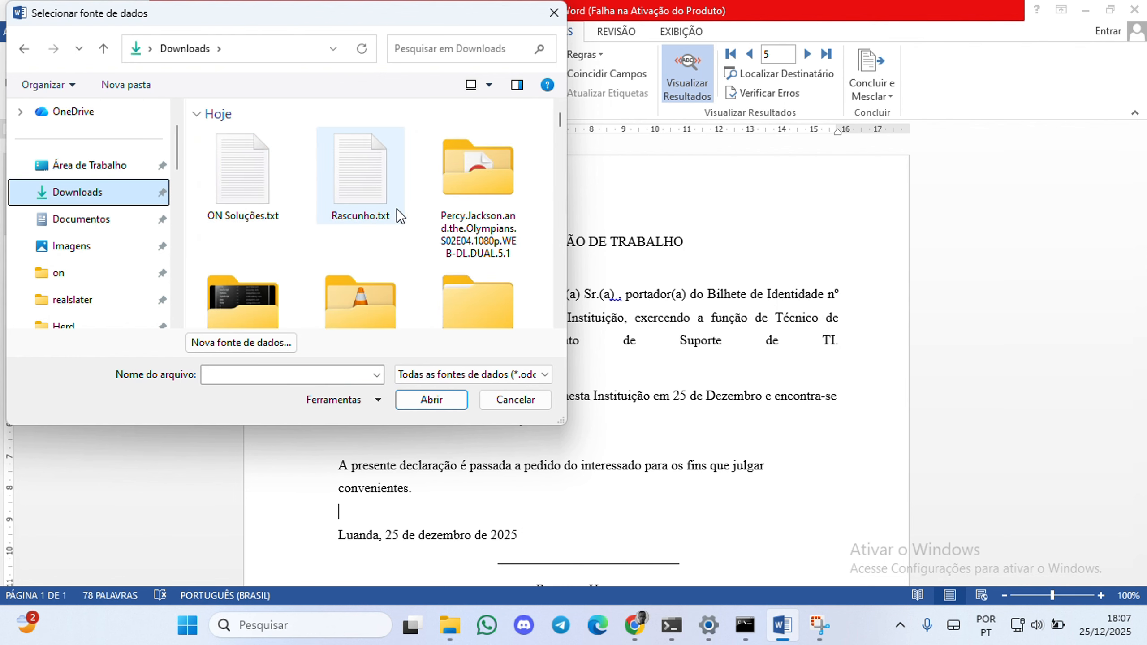
scroll(386, 296, down, 3)
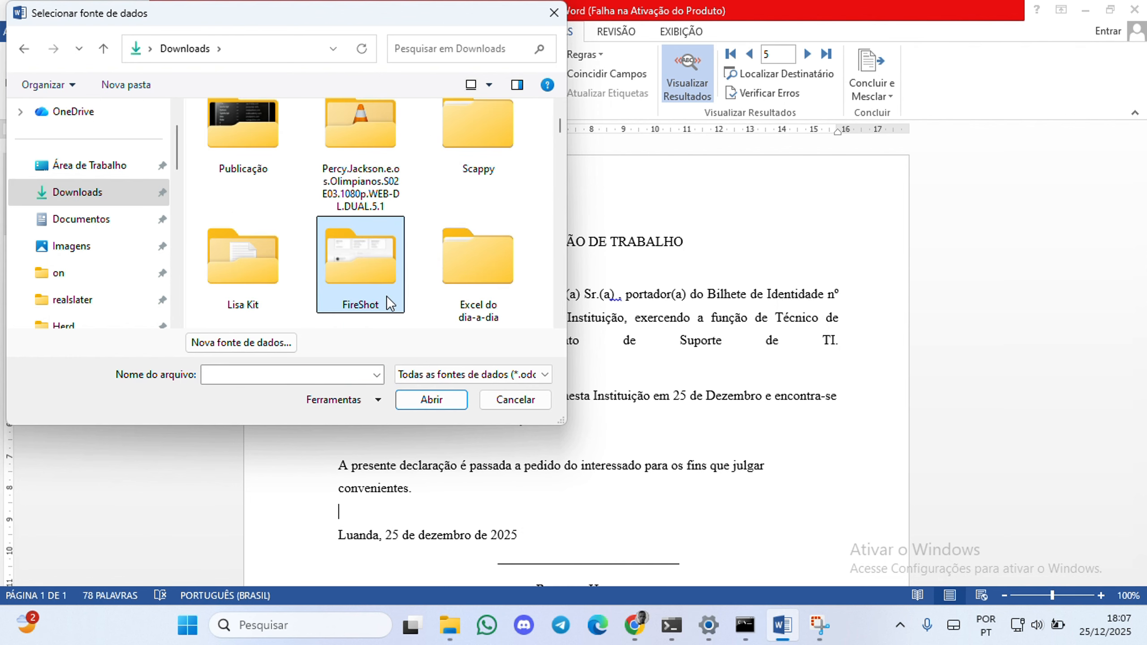
key(Right)
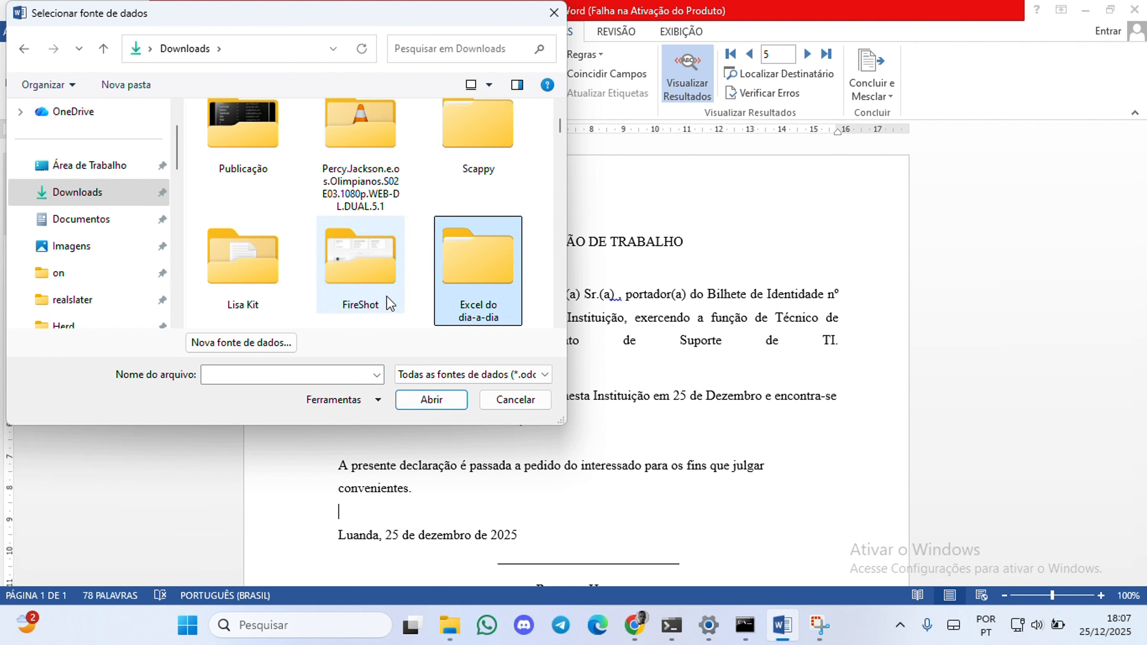
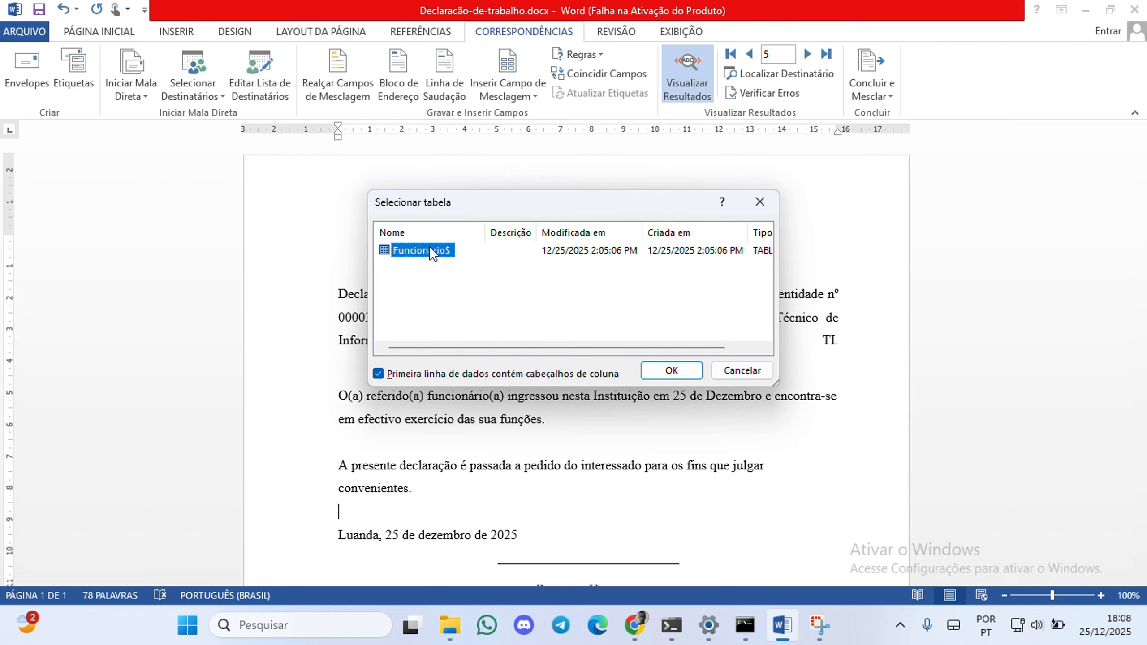
Confirm the Funcionario$ table from the employee spreadsheet as the recipient list
click(664, 371)
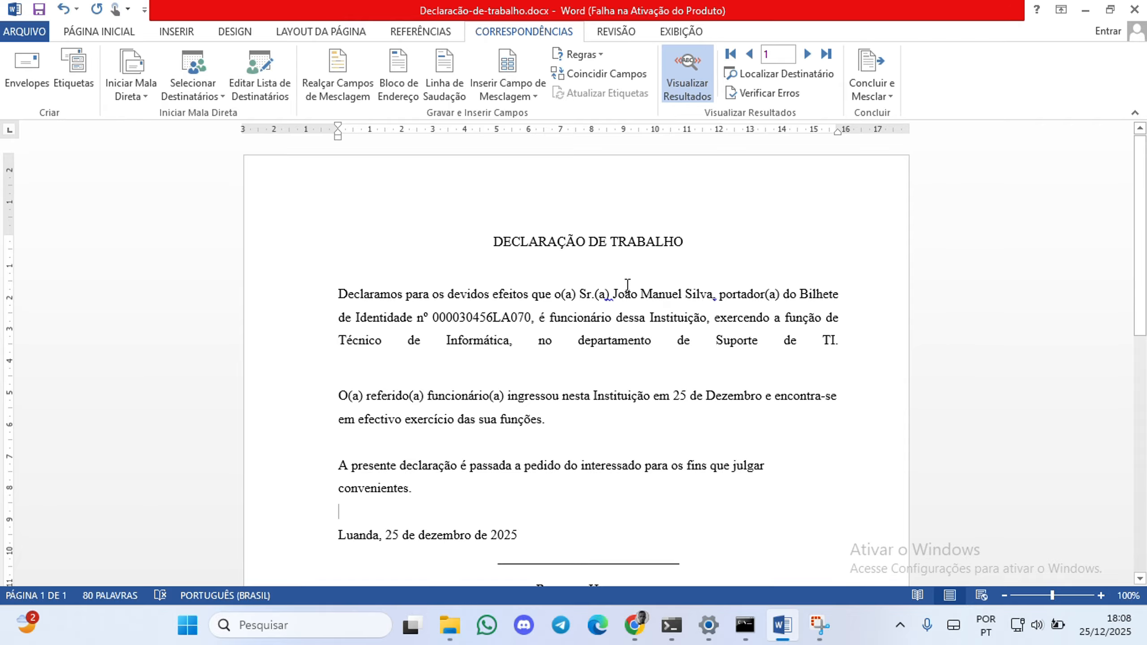
Switch back to field codes and select the sample identity-card number to replace with BI
click(688, 78)
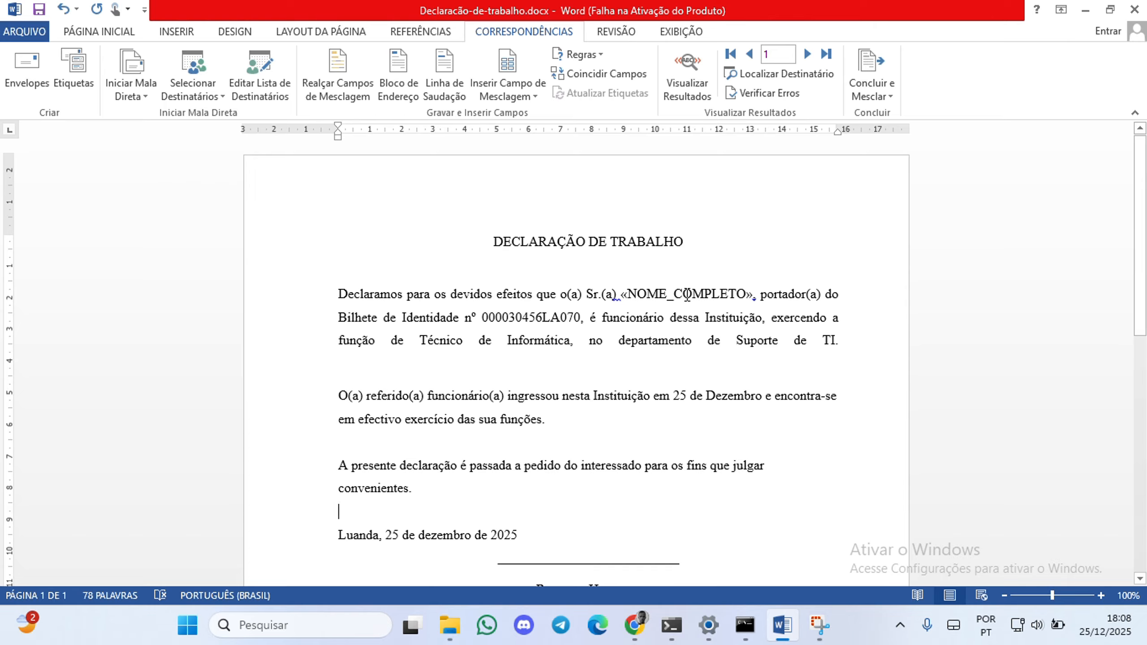
click(732, 297)
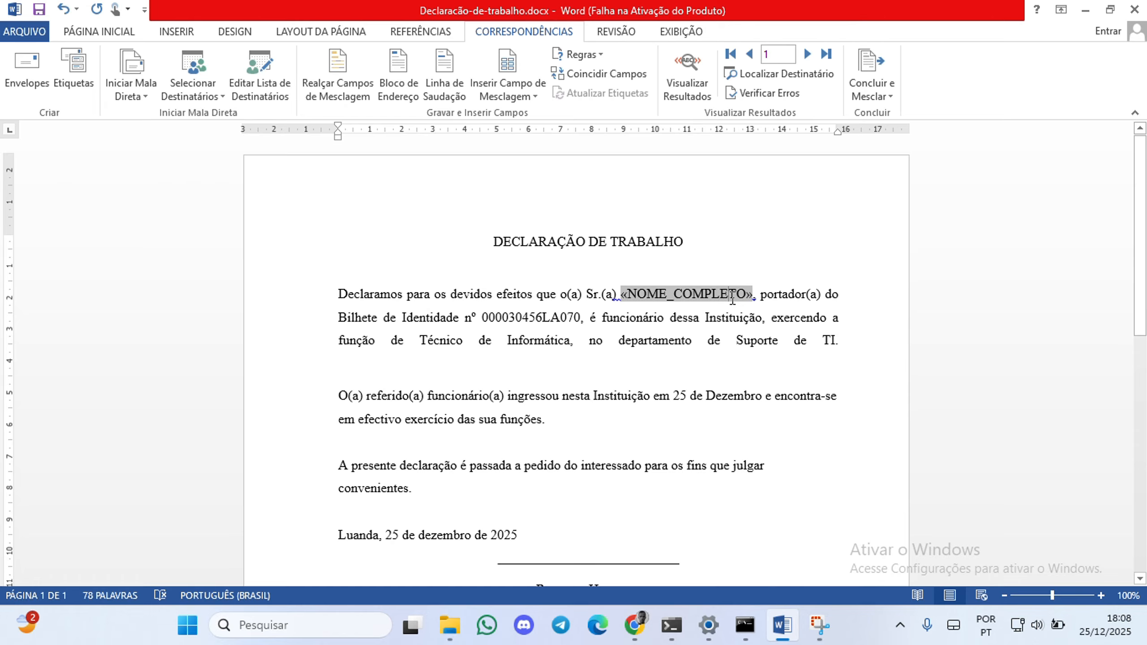
click(574, 317)
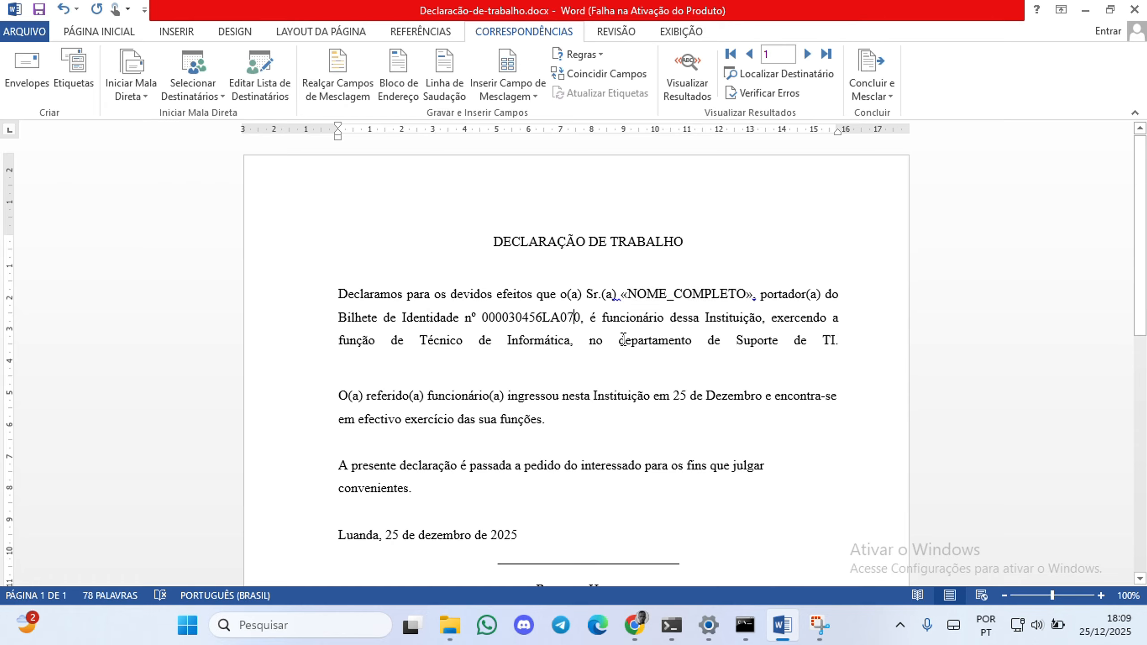
key(shift+Left)
key(shift+Left)
key(shift+Left)
key(shift+Left)
key(shift+Left)
key(shift+Left)
key(shift+Left)
key(shift+Left)
key(shift+Left)
key(shift+Left)
key(shift+Left)
key(shift+Left)
key(shift+Left)
key(shift+Left)
key(shift+Left)
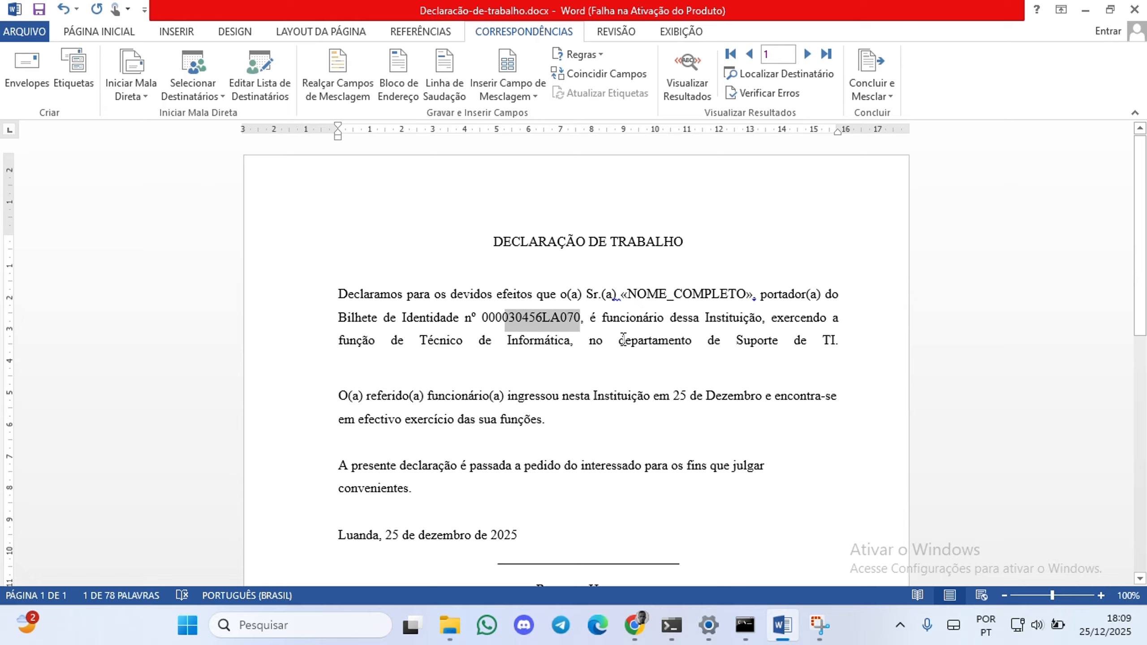
key(shift+Right)
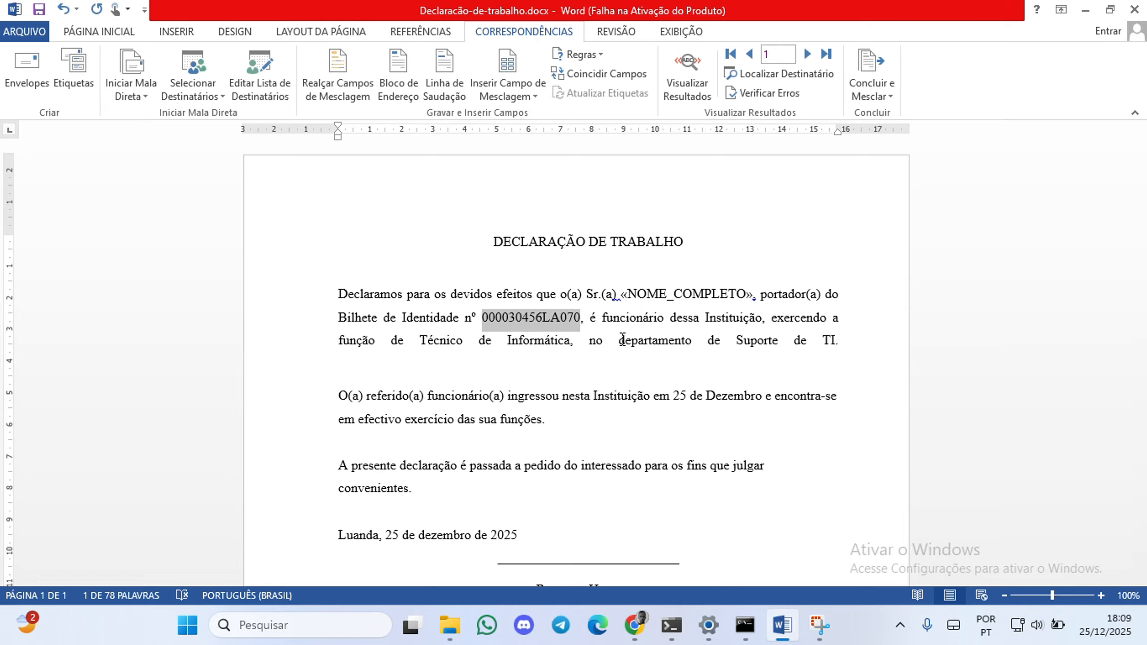
click(521, 91)
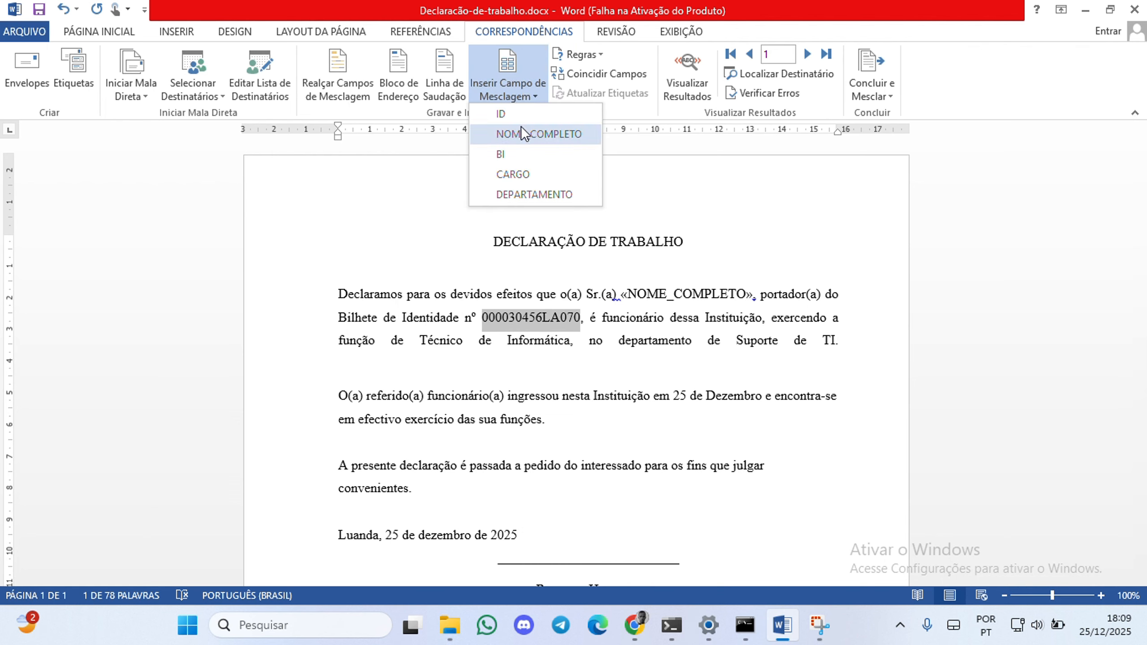
Insert the BI field for the ID number and CARGO over 'Técnico de Informática'
click(513, 153)
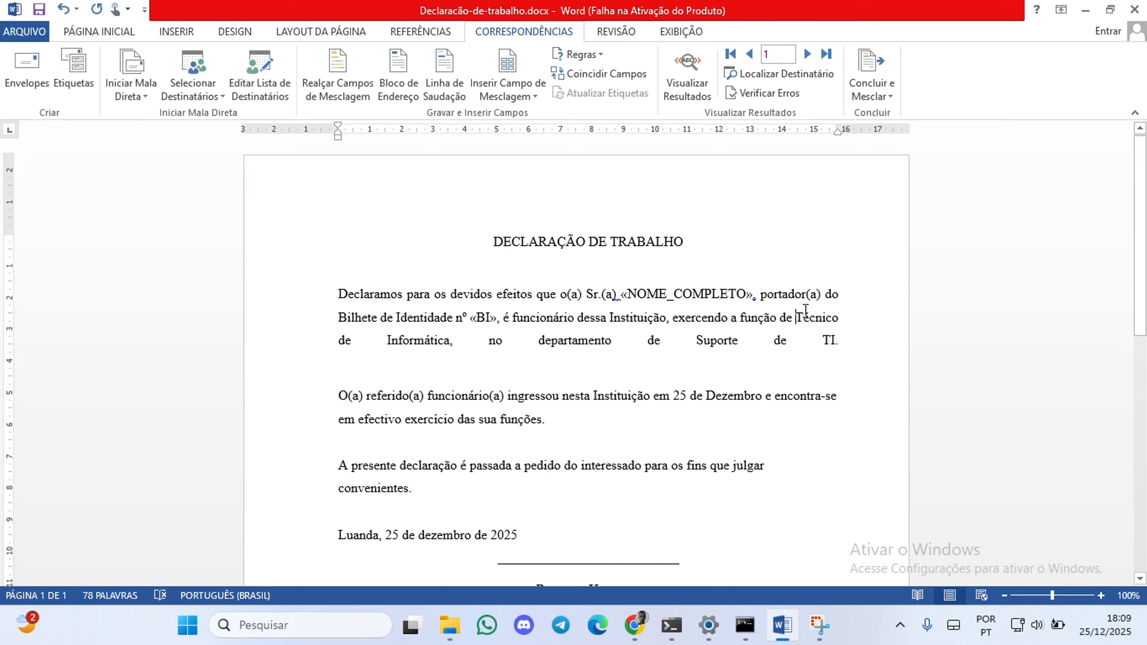
key(shift+Right)
key(shift+Right)
key(shift+Right)
key(shift+Right)
key(shift+Right)
key(shift+Right)
key(shift+Right)
key(shift+Right)
key(shift+Right)
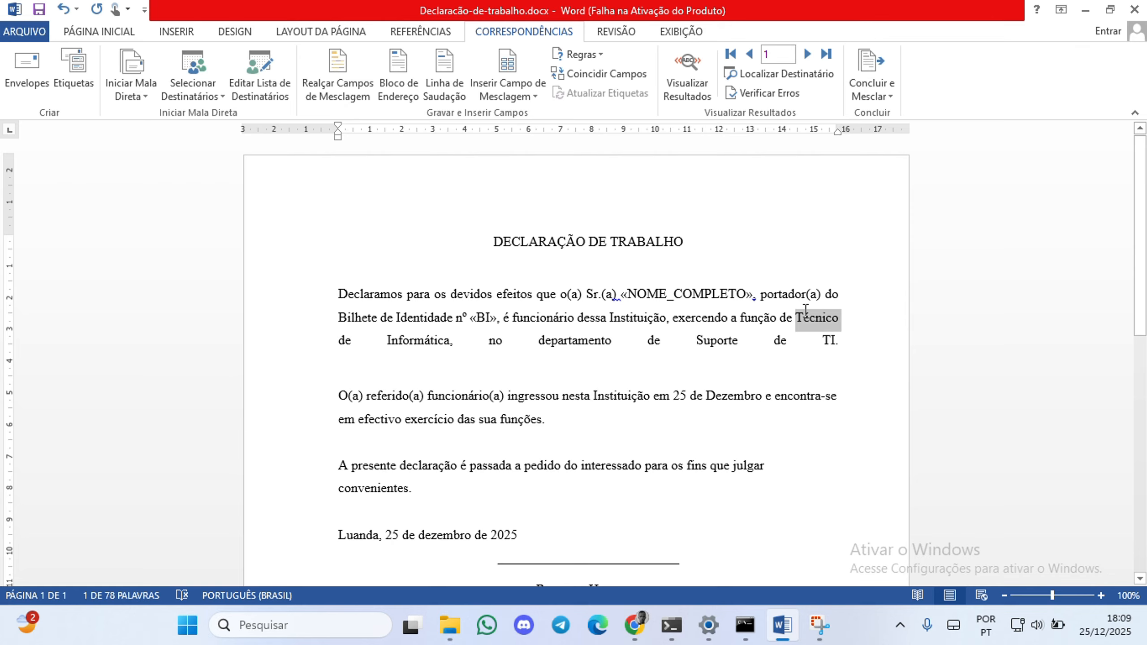
key(shift+Right)
key(shift+Right)
key(shift+Right)
key(shift+Right)
key(shift+Right)
key(shift+Right)
key(shift+Right)
key(shift+Right)
key(shift+Right)
key(shift+Right)
key(shift+Right)
key(shift+Right)
key(shift+Right)
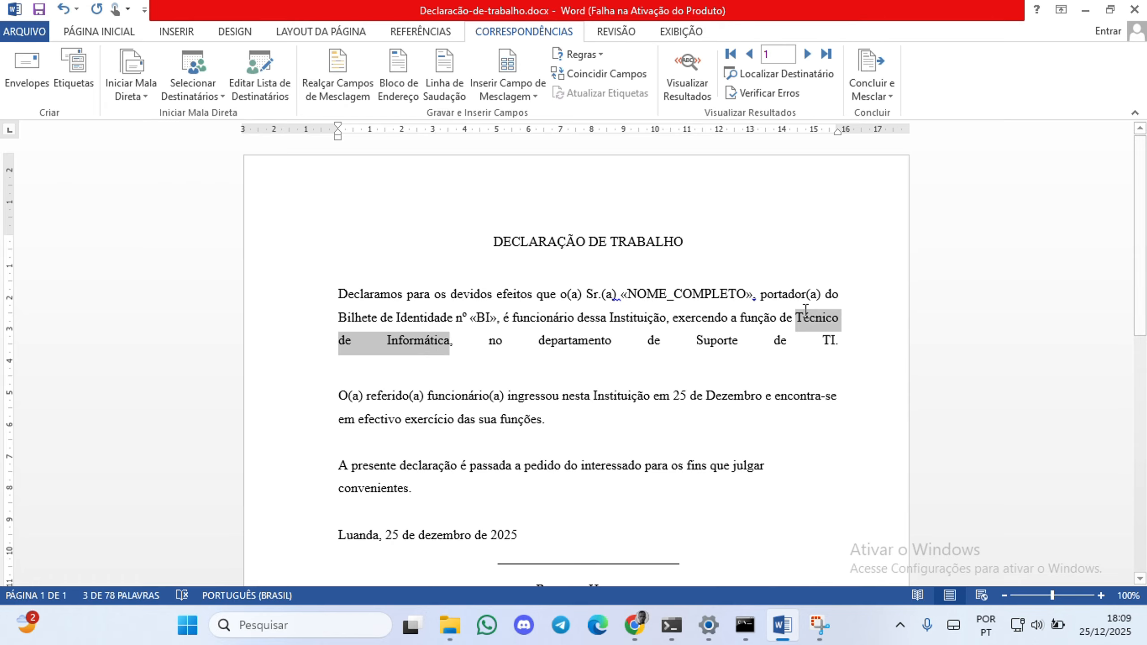
click(523, 93)
click(519, 174)
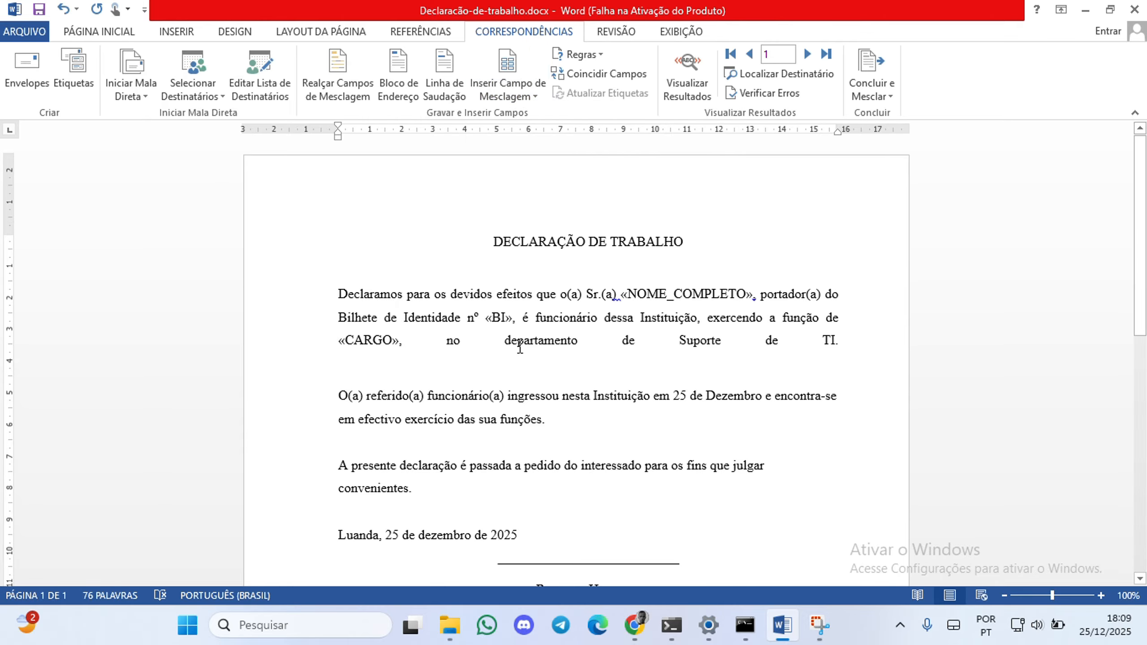
Replace 'Suporte de TI' with the DEPARTAMENTO field and preview record 1's letter
click(601, 341)
key(shift+Right)
key(shift+Right)
key(shift+Right)
key(shift+Right)
key(shift+Right)
key(shift+Right)
key(shift+Right)
key(shift+Right)
key(shift+Right)
key(shift+Right)
key(shift+Right)
key(shift+Right)
key(shift+Right)
key(shift+Right)
key(shift+Right)
key(shift+Right)
key(shift+Right)
key(shift+Right)
key(shift+Right)
key(shift+Right)
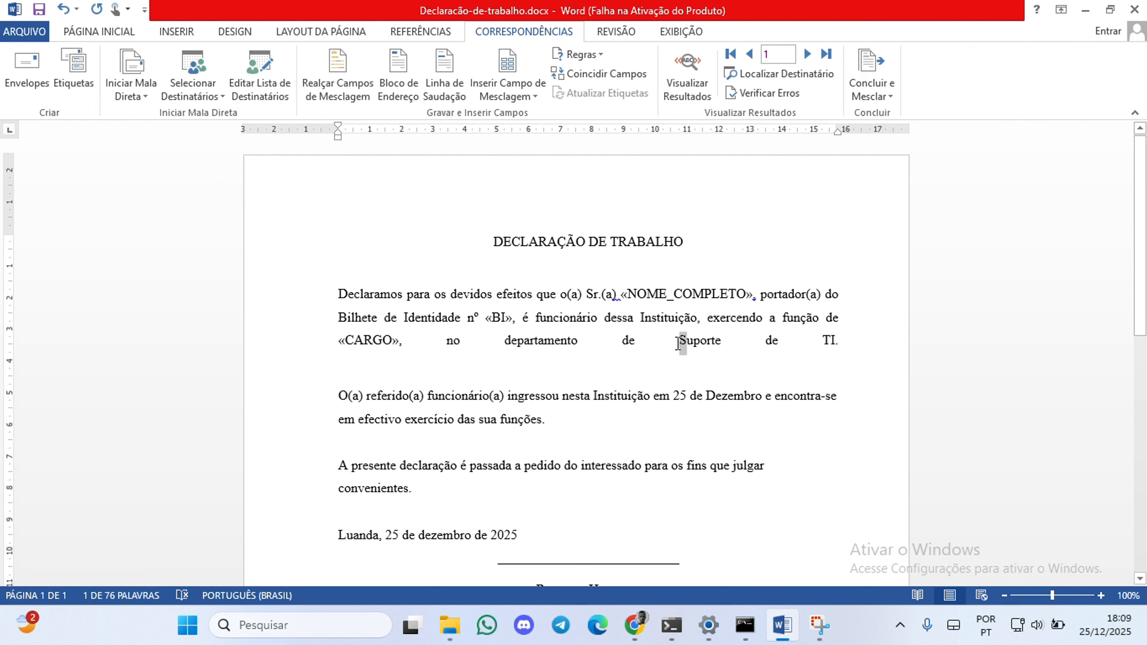
key(shift+Left)
key(shift+Left)
key(shift+Left)
key(shift+Left)
key(shift+Left)
key(shift+Left)
key(shift+Left)
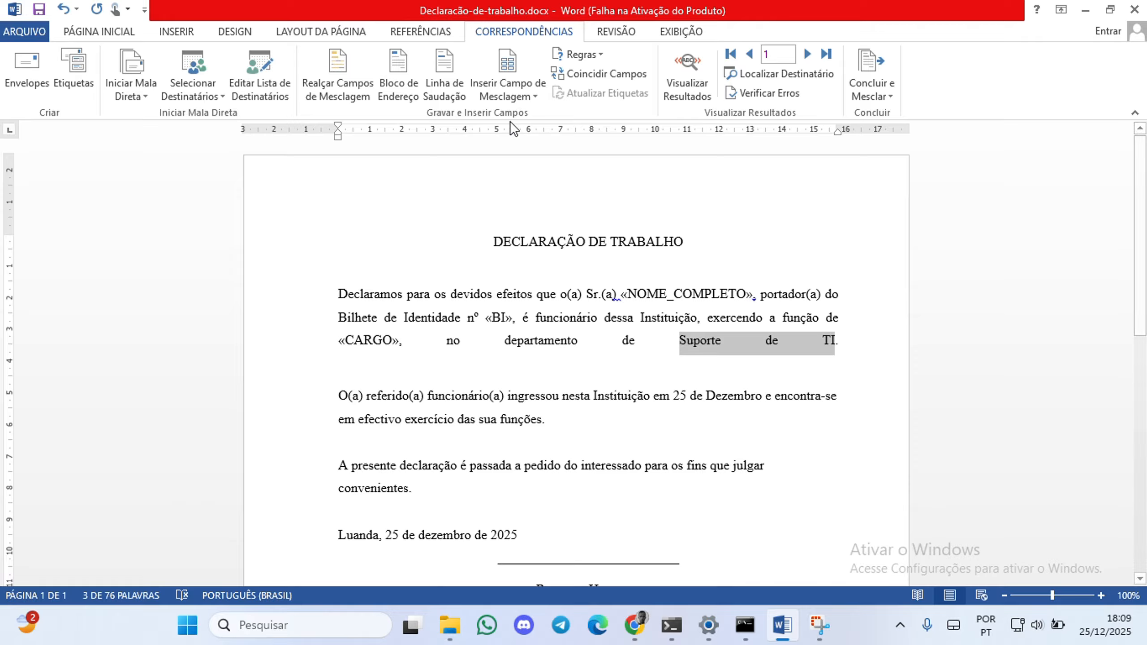
click(497, 103)
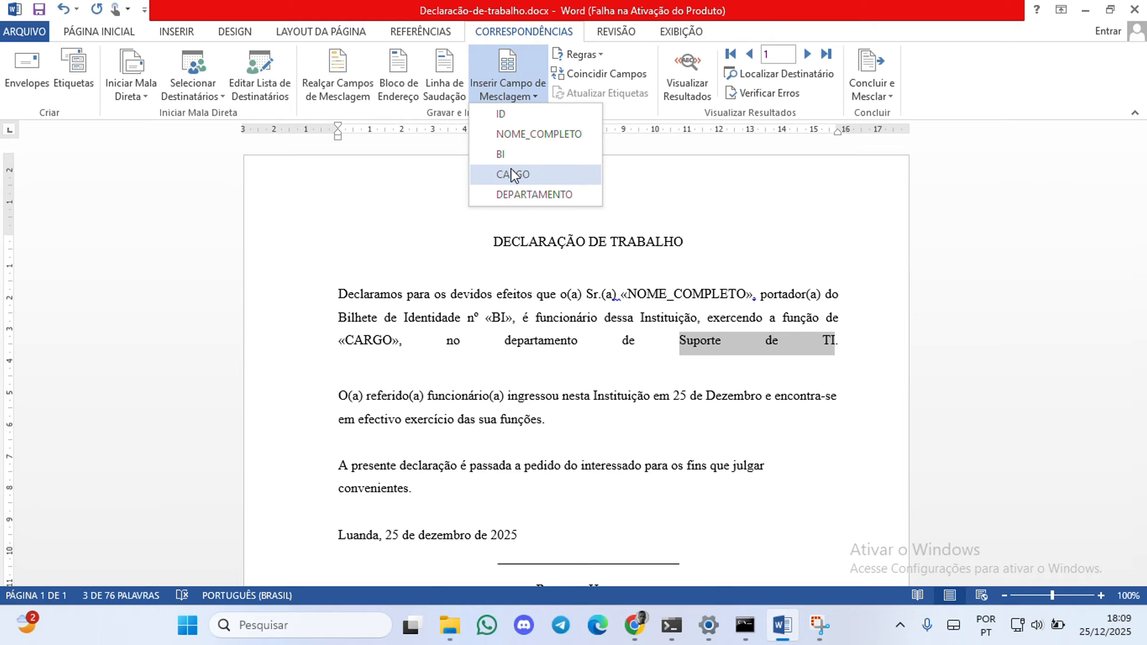
click(511, 193)
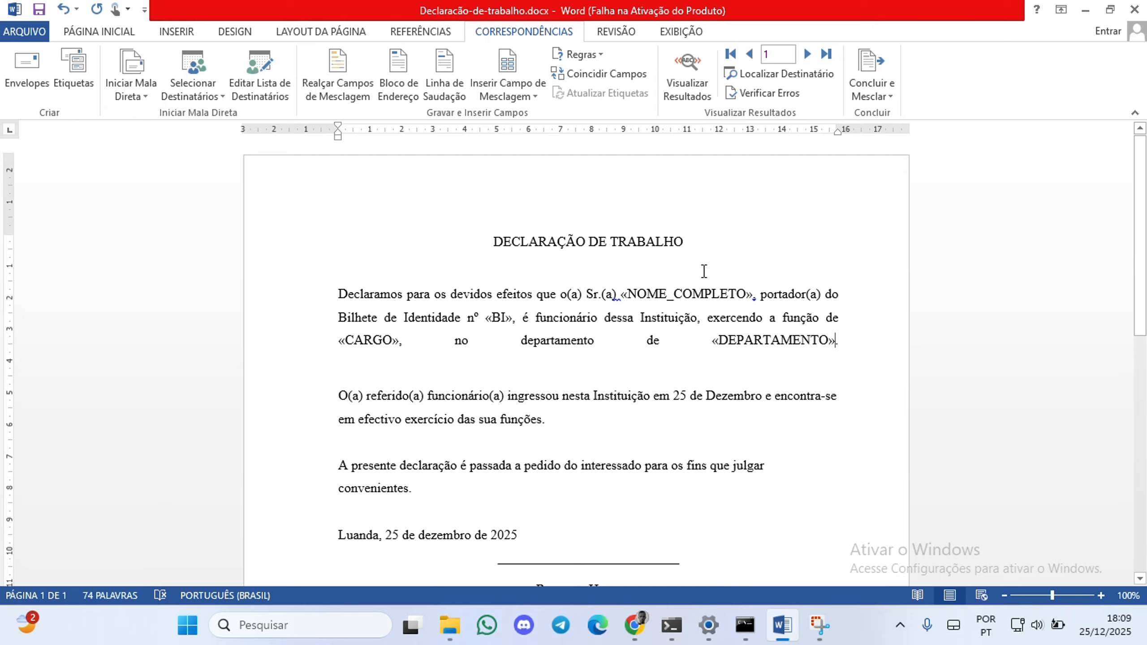
click(693, 77)
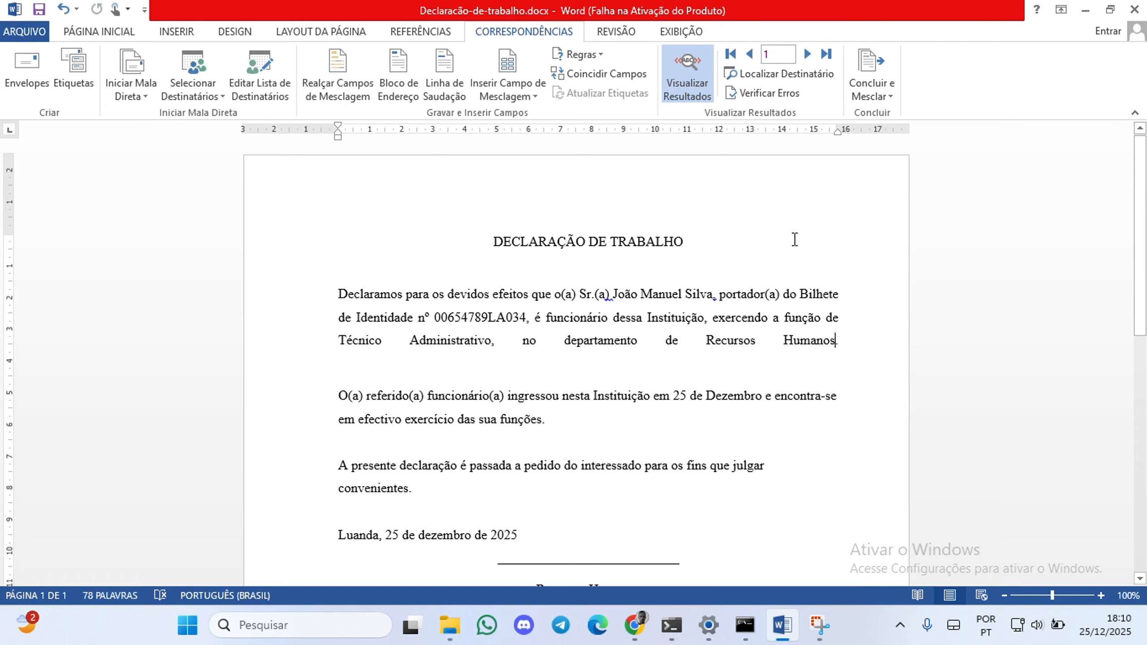
Browse the preview through the second and third employees' letters
click(812, 54)
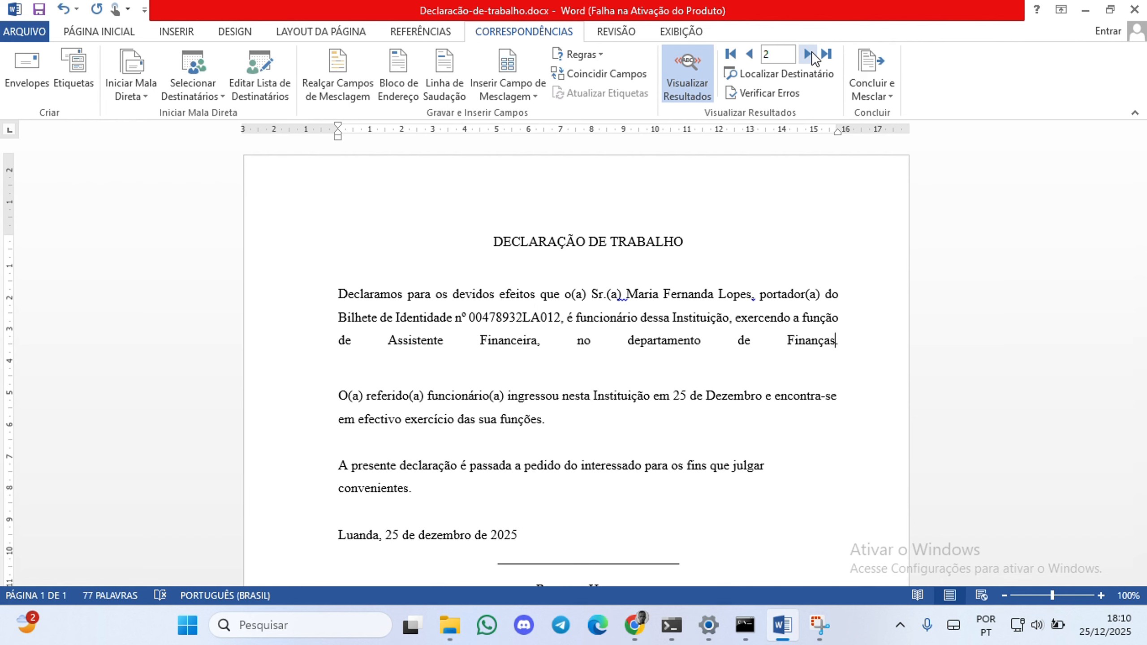
click(811, 54)
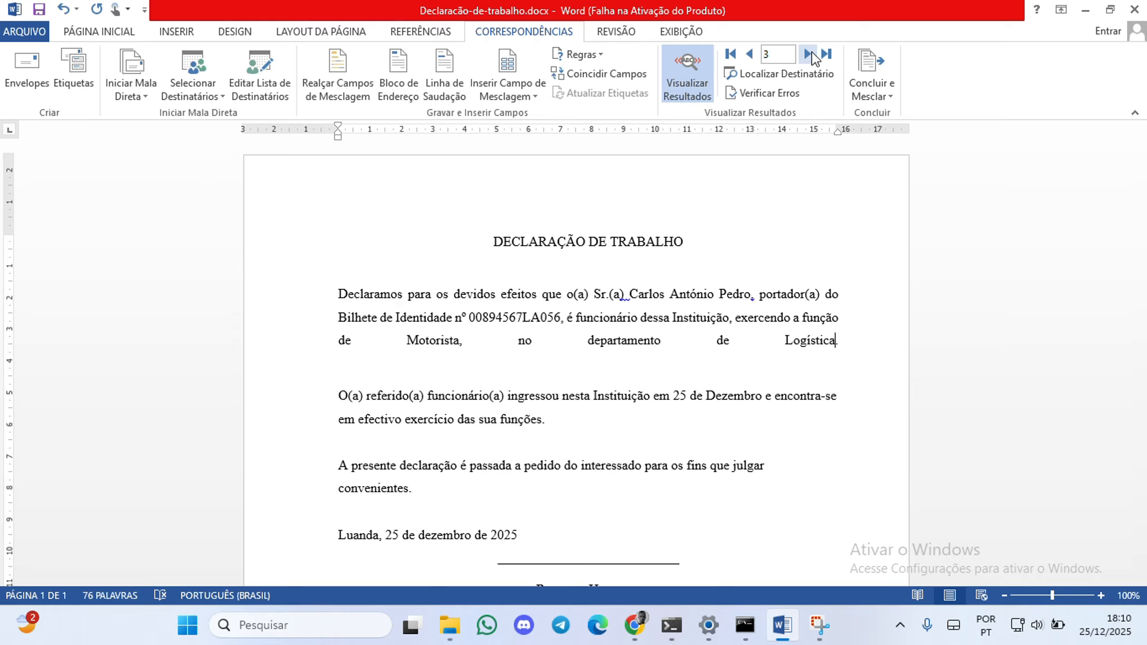
click(749, 54)
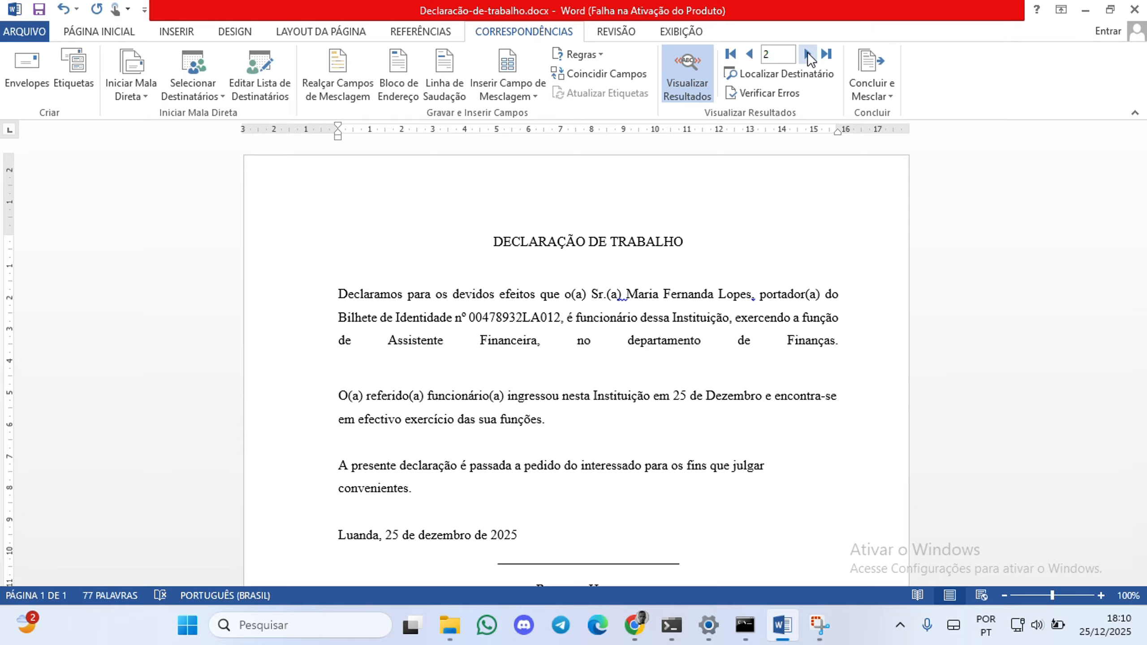
click(808, 54)
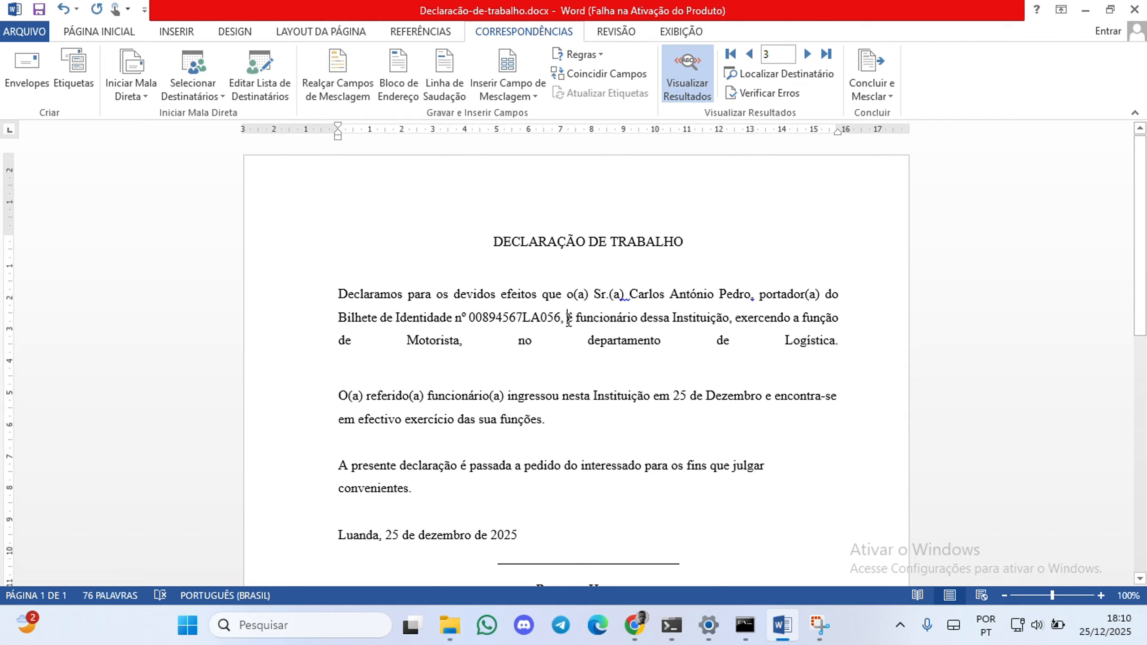
Copy the third employee's identity number and return to the first record
key(Left)
key(shift+Left)
key(shift+Left)
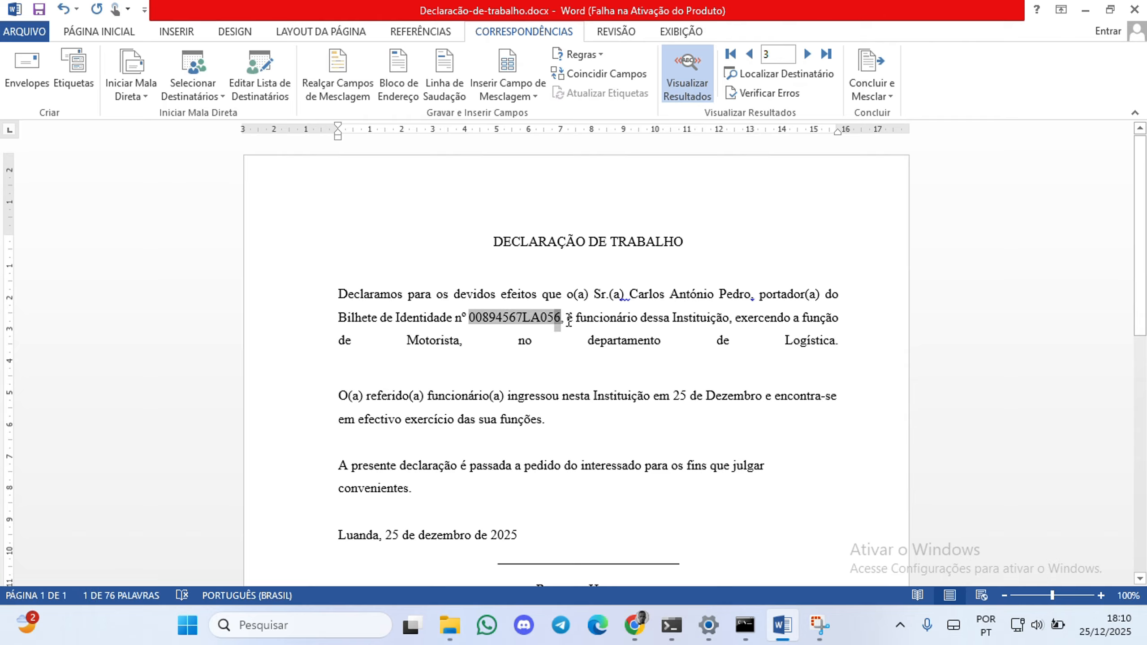
key(shift+Left)
key(shift+Left)
key(shift+Left)
key(shift+Left)
key(shift+Left)
key(shift+Left)
key(shift+Left)
key(shift+Left)
key(shift+Left)
key(shift+Left)
key(shift+Left)
key(ctrl+c)
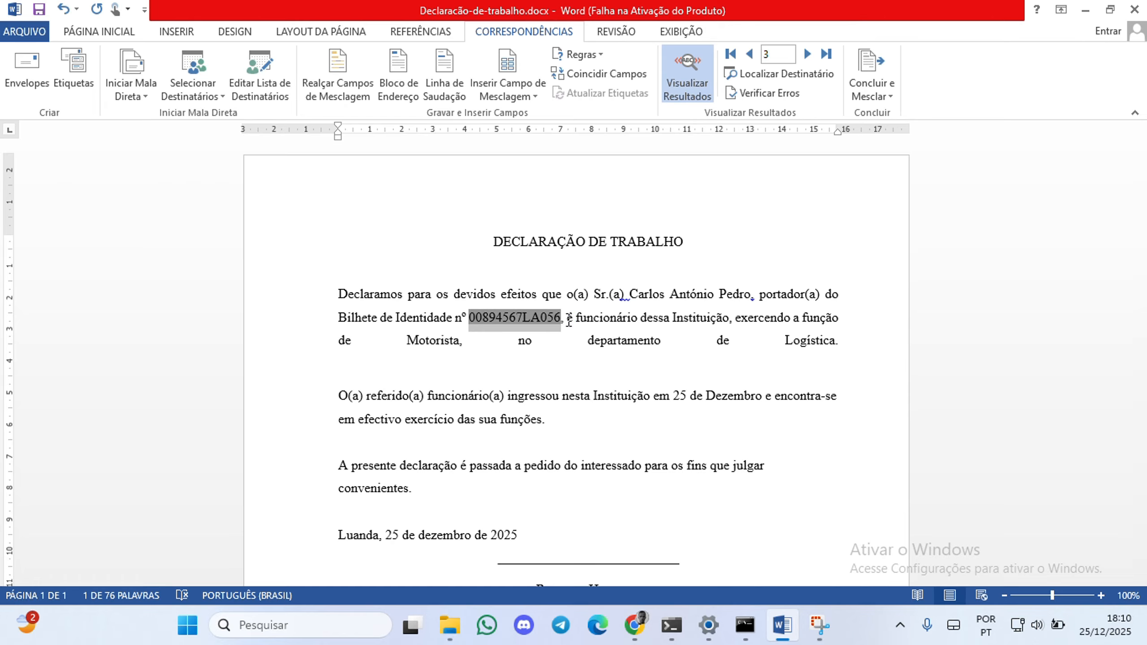
right_click(538, 317)
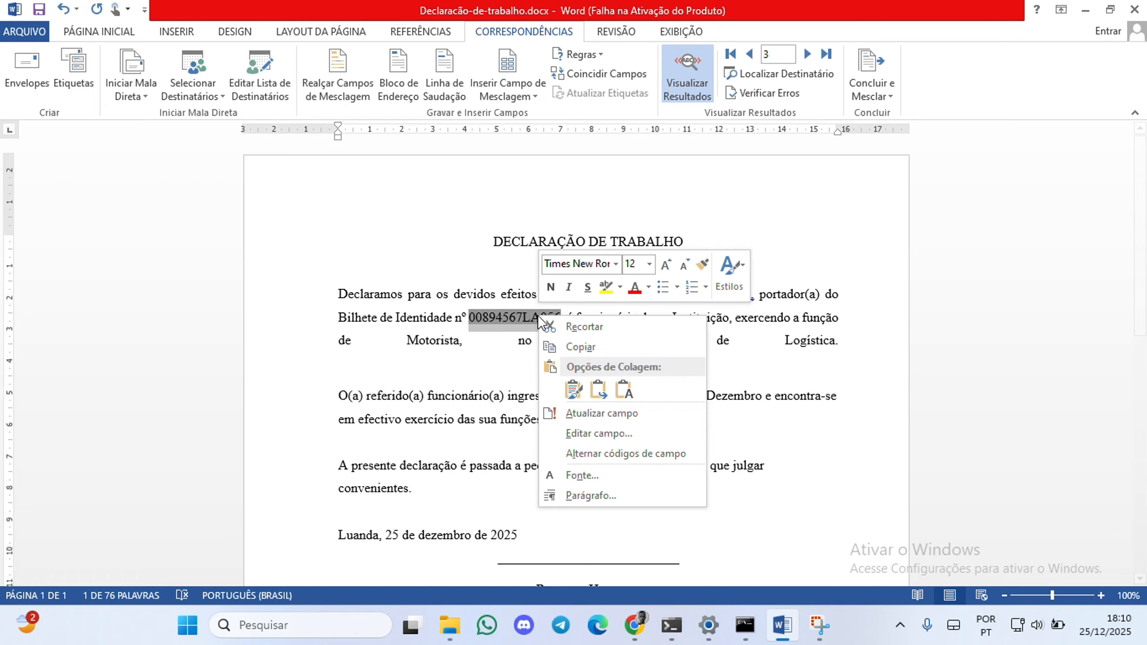
click(568, 350)
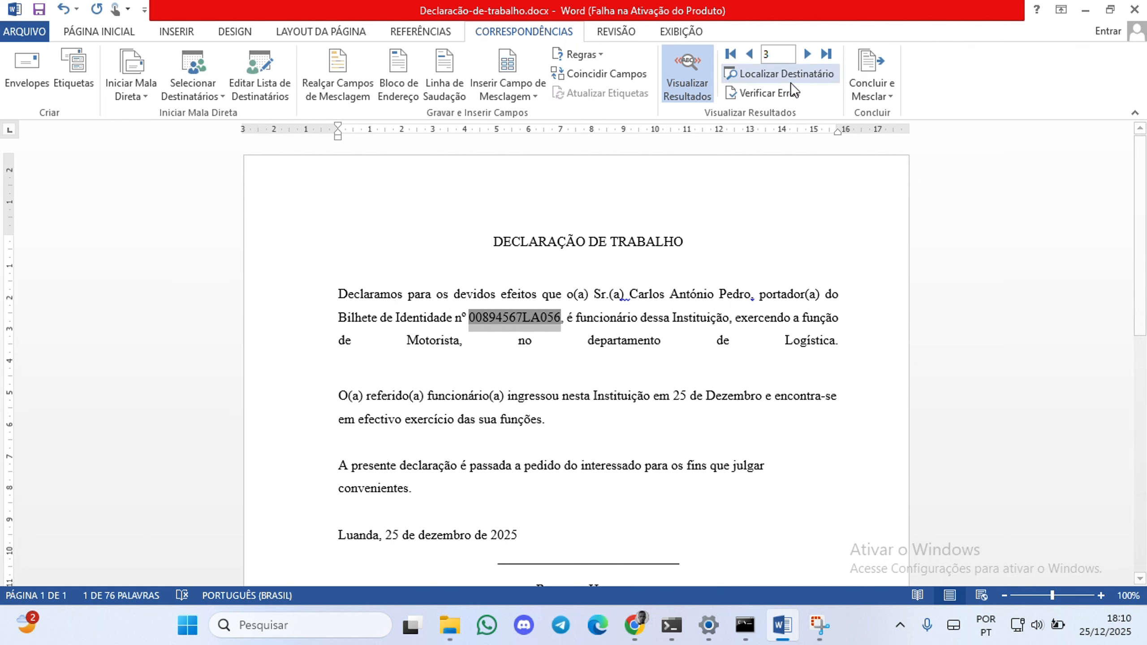
click(748, 57)
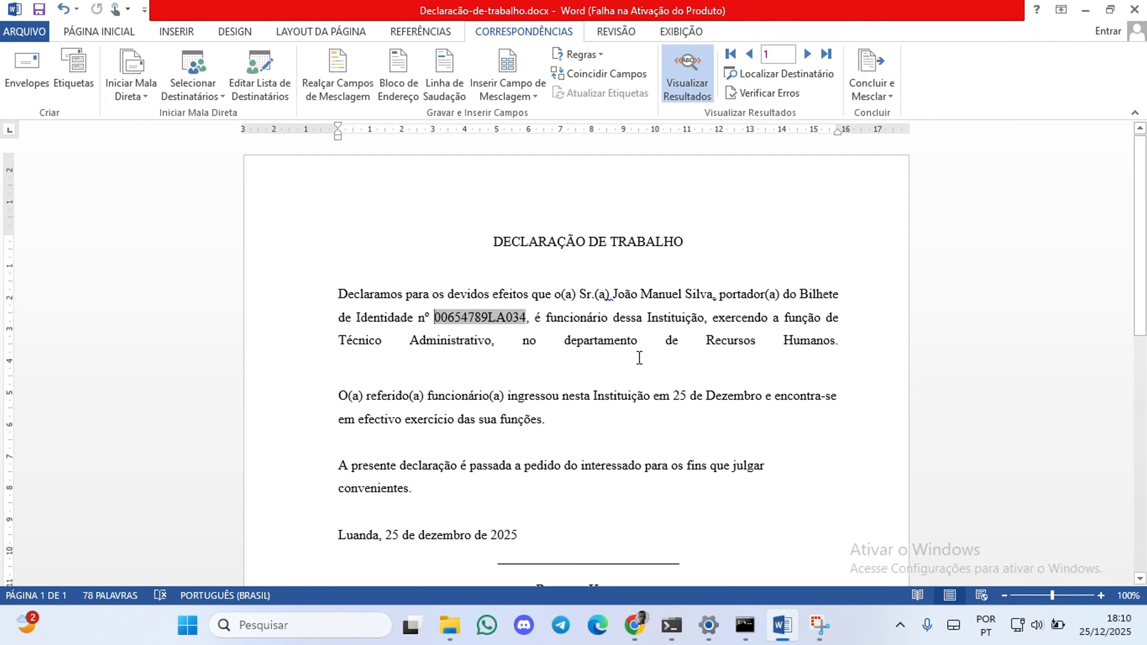
Find the recipient whose BI field matches the copied identity number
click(772, 76)
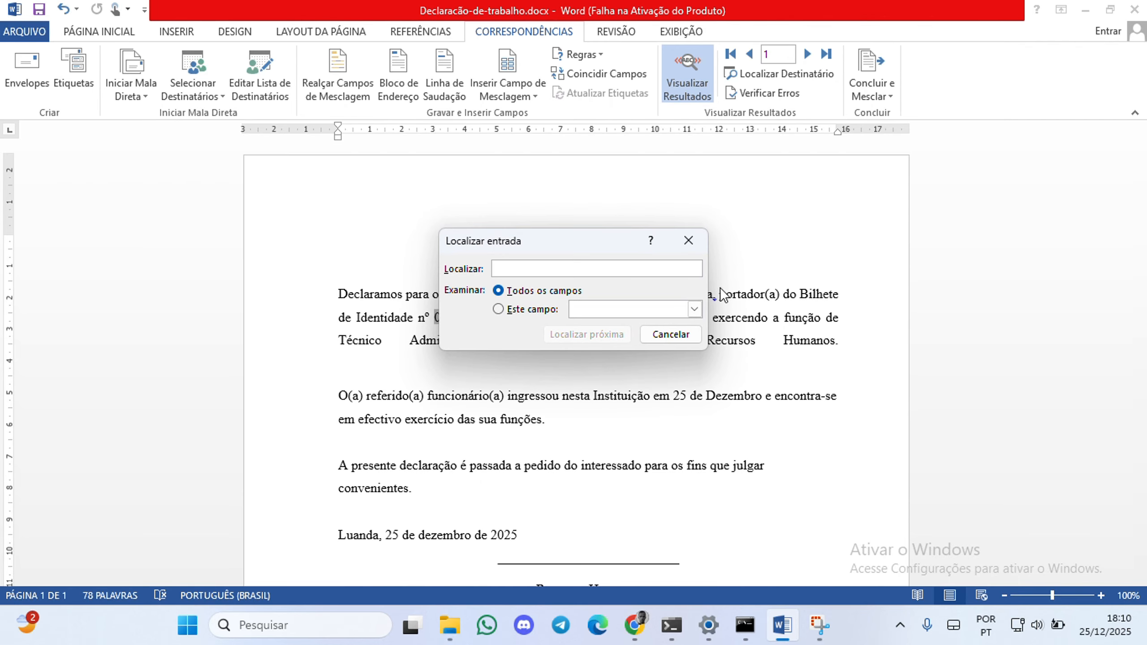
click(533, 305)
click(686, 316)
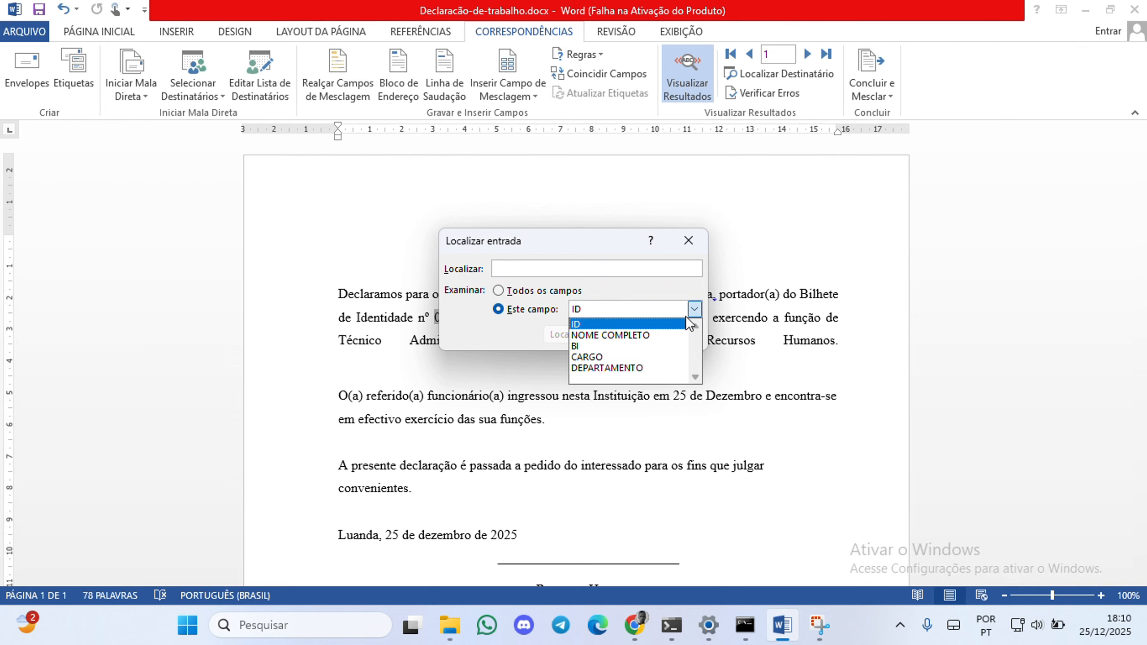
click(611, 342)
click(501, 269)
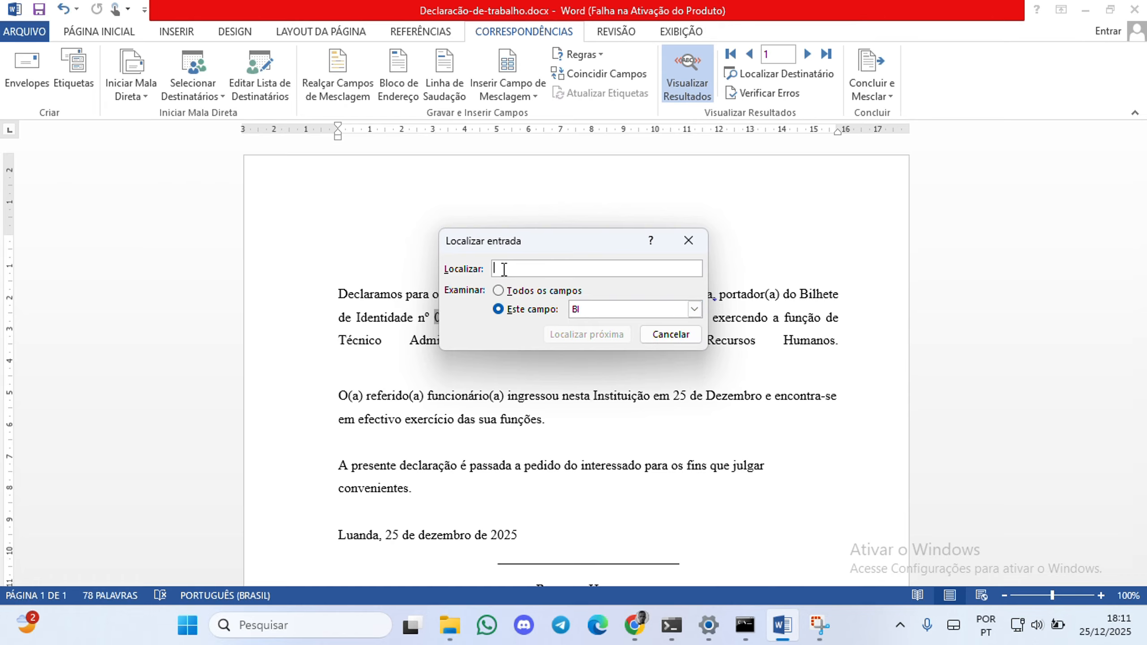
text(00394567LA056)
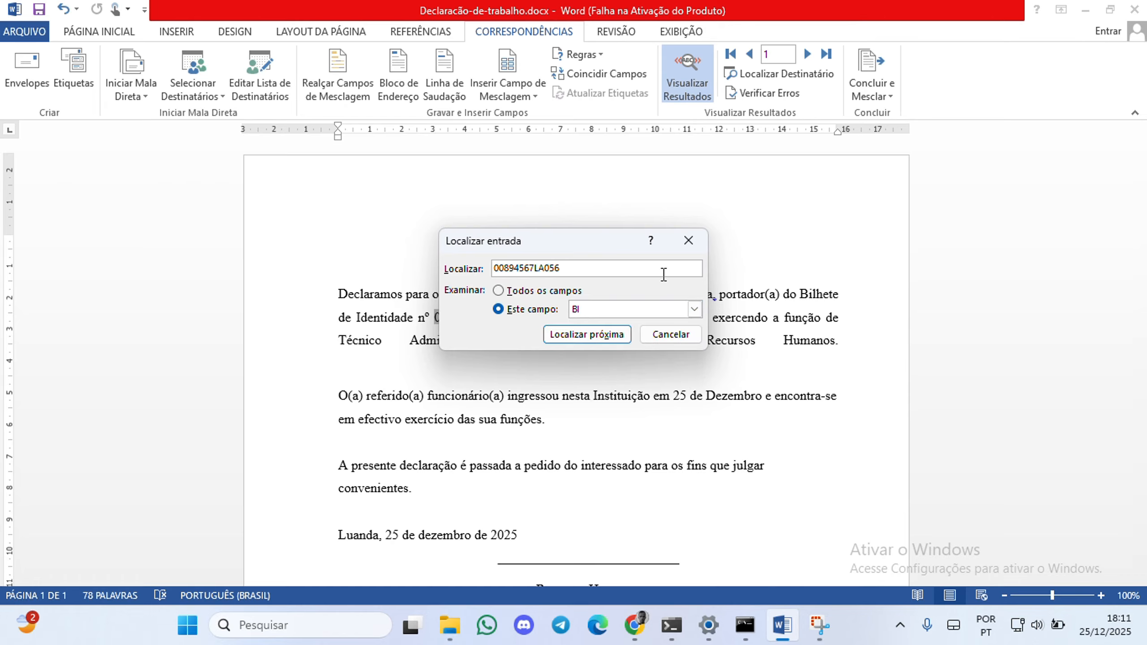
click(593, 333)
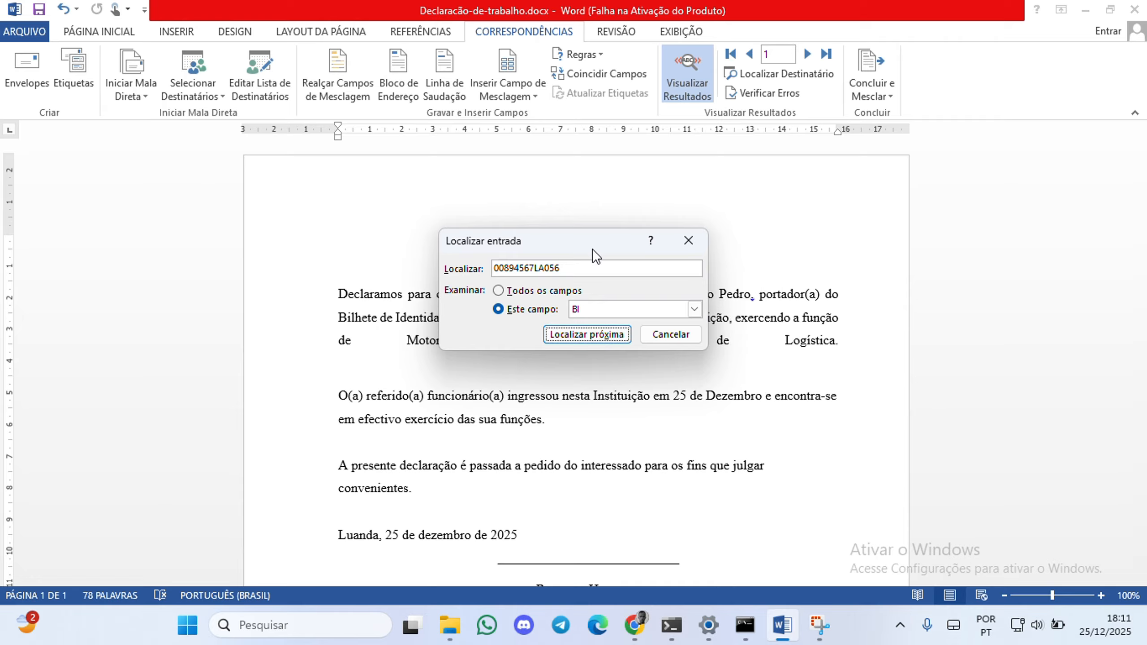
click(653, 338)
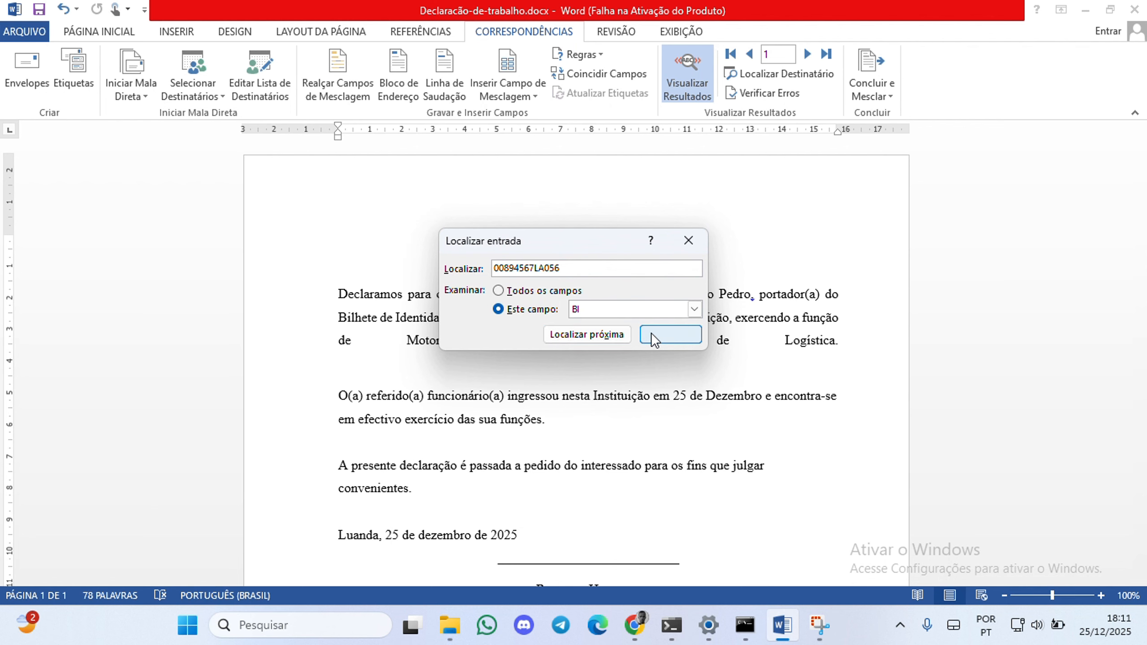
From record 1, repeat the BI search to jump to the Motorista in Logística
click(747, 59)
click(748, 59)
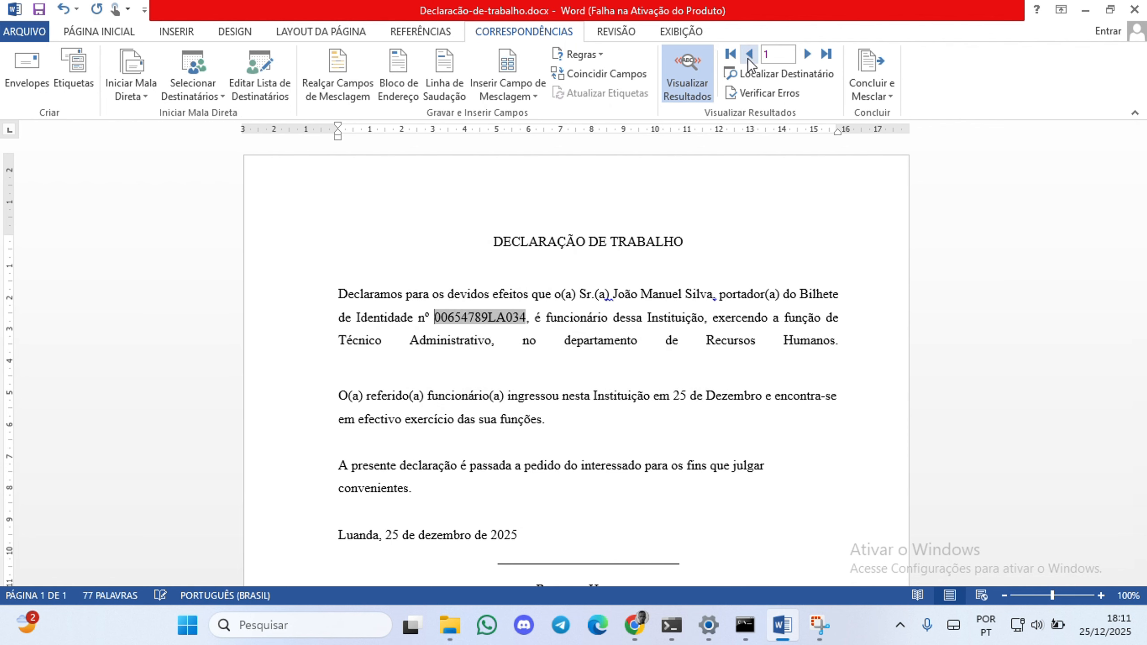
click(797, 80)
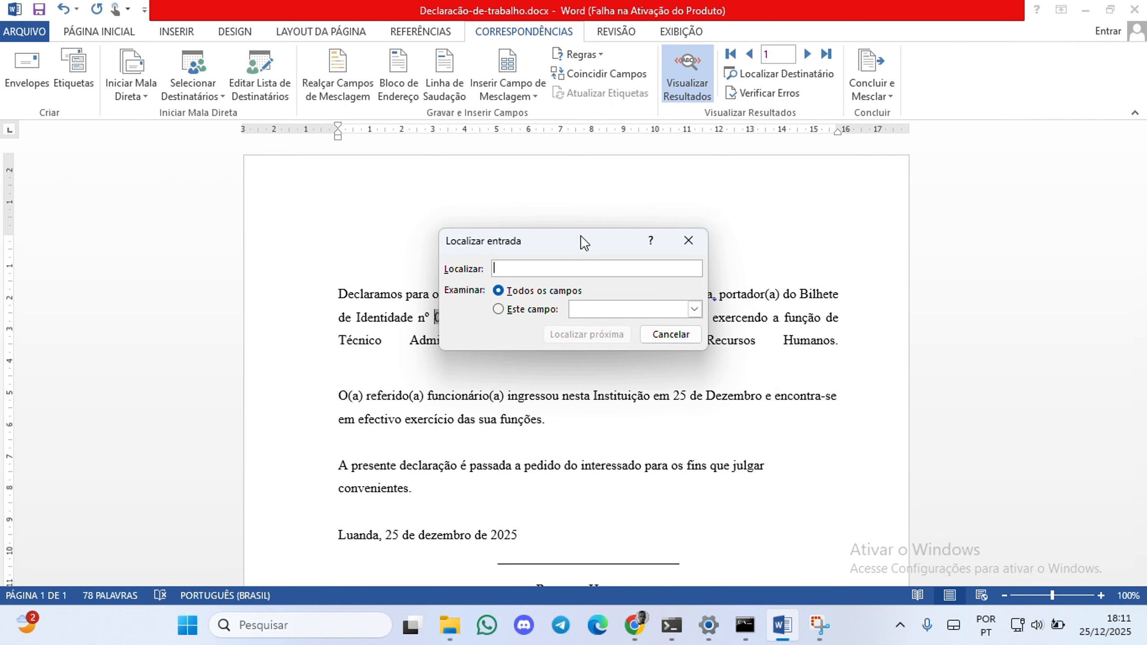
drag(581, 236, 475, 389)
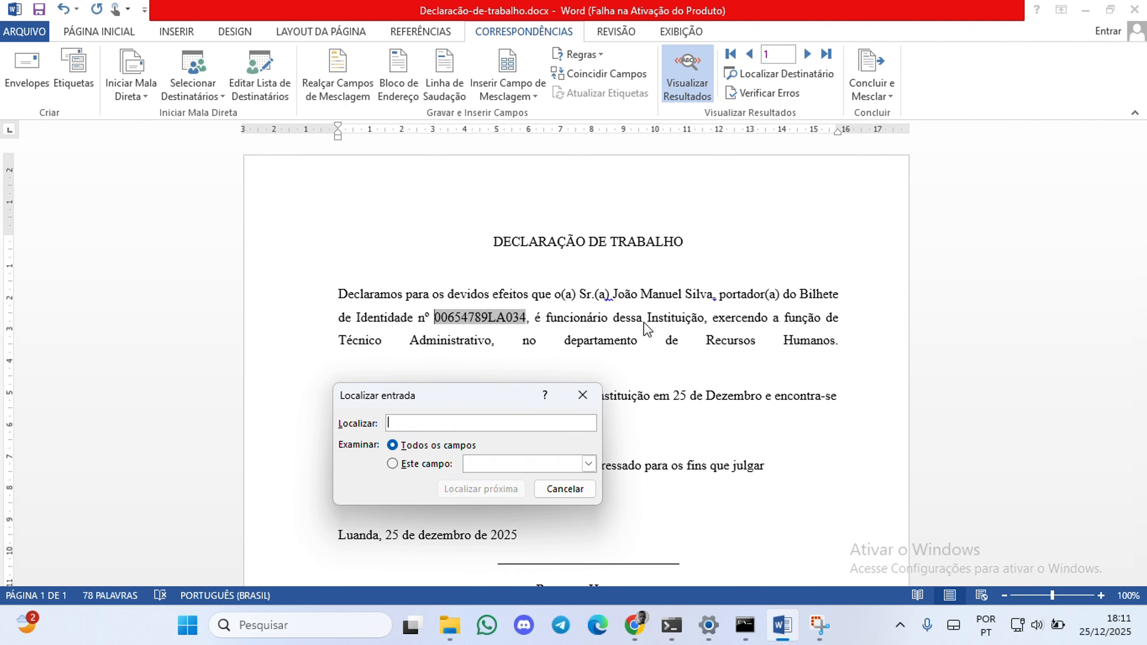
click(587, 463)
click(514, 498)
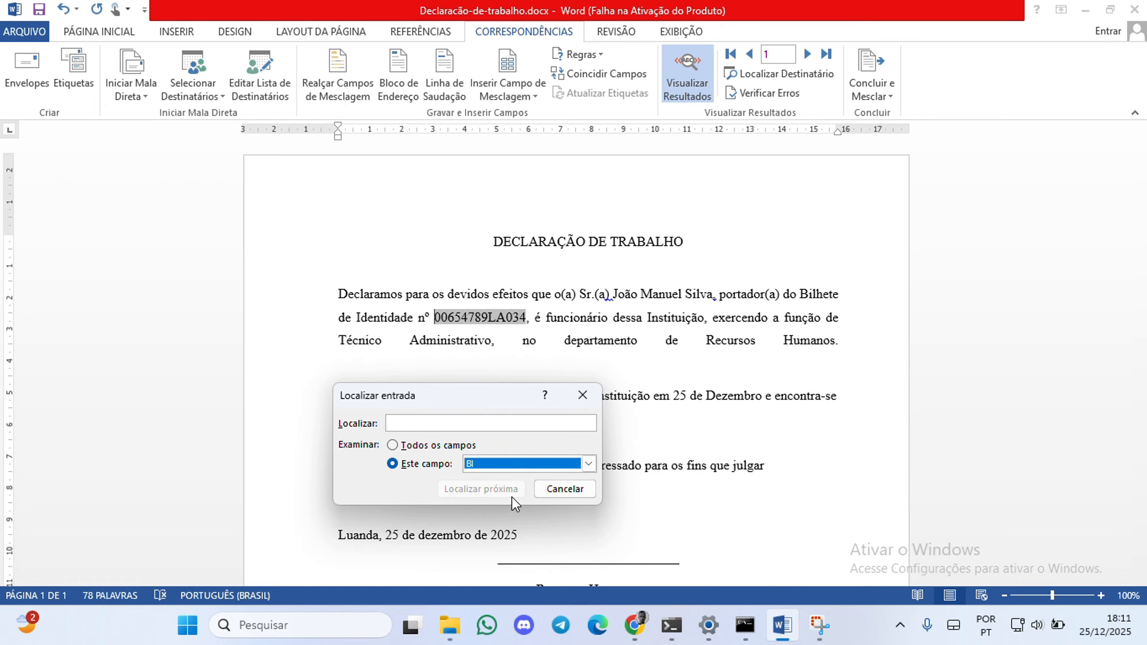
click(401, 421)
key(ctrl+v)
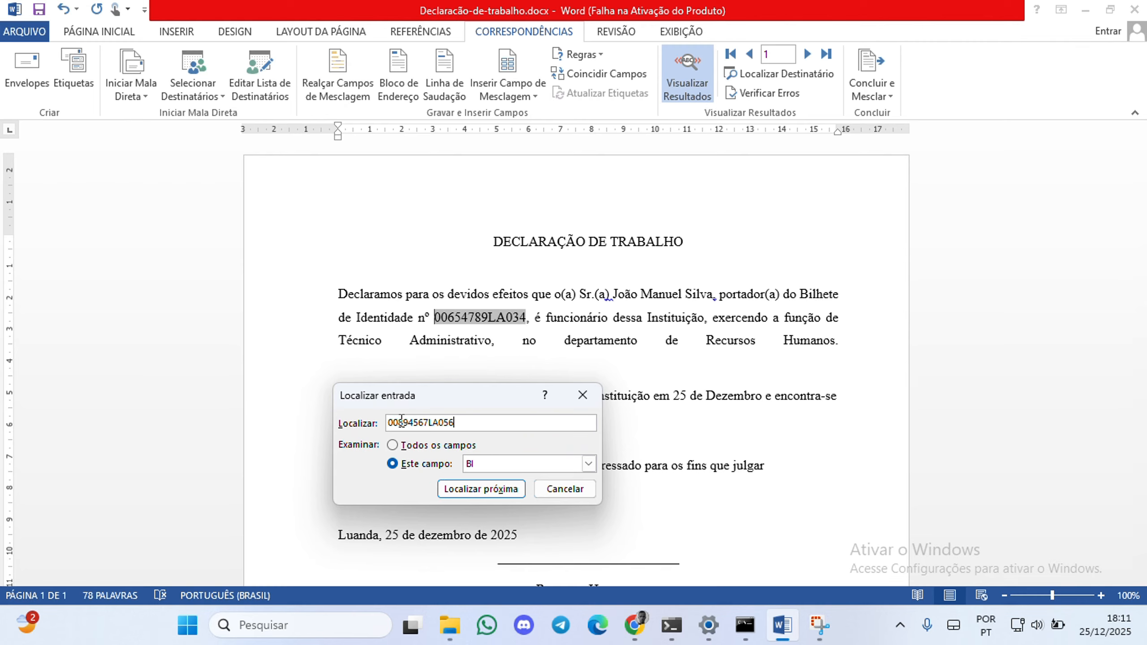
click(463, 488)
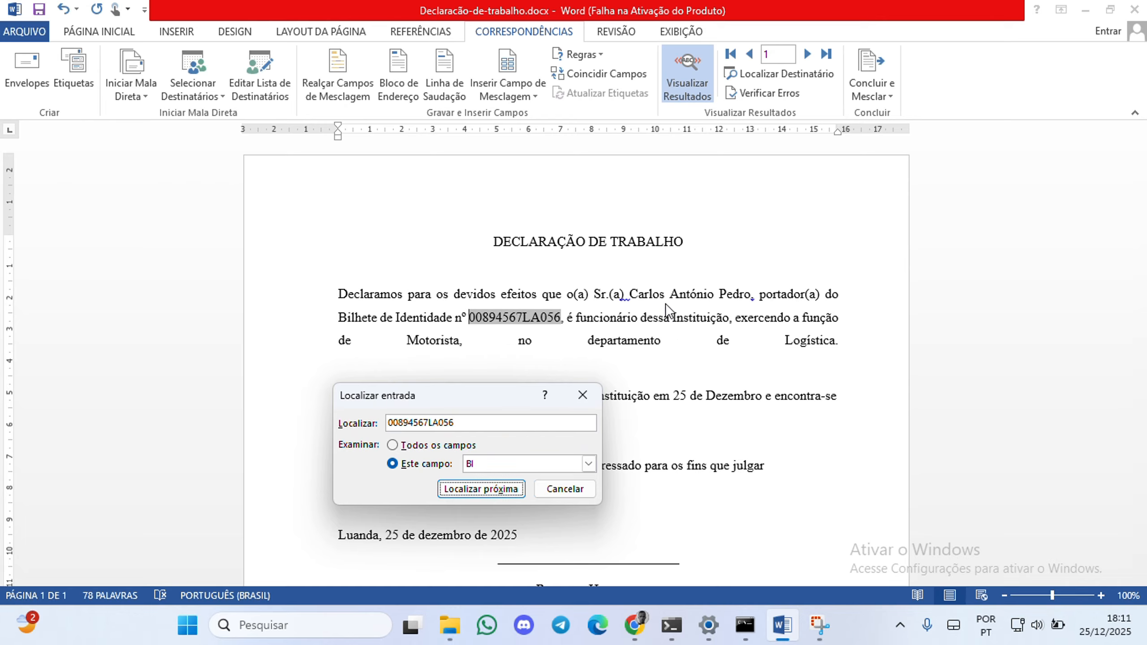
click(582, 396)
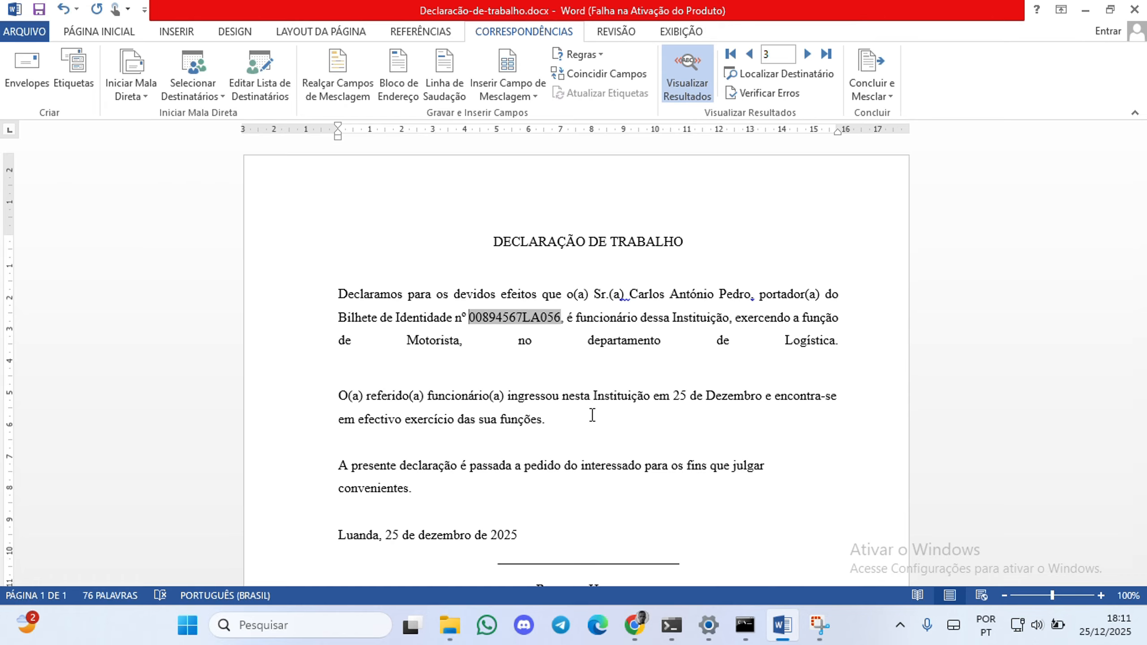
Merge records 1 to 3 into a new editable document of individual letters
click(870, 91)
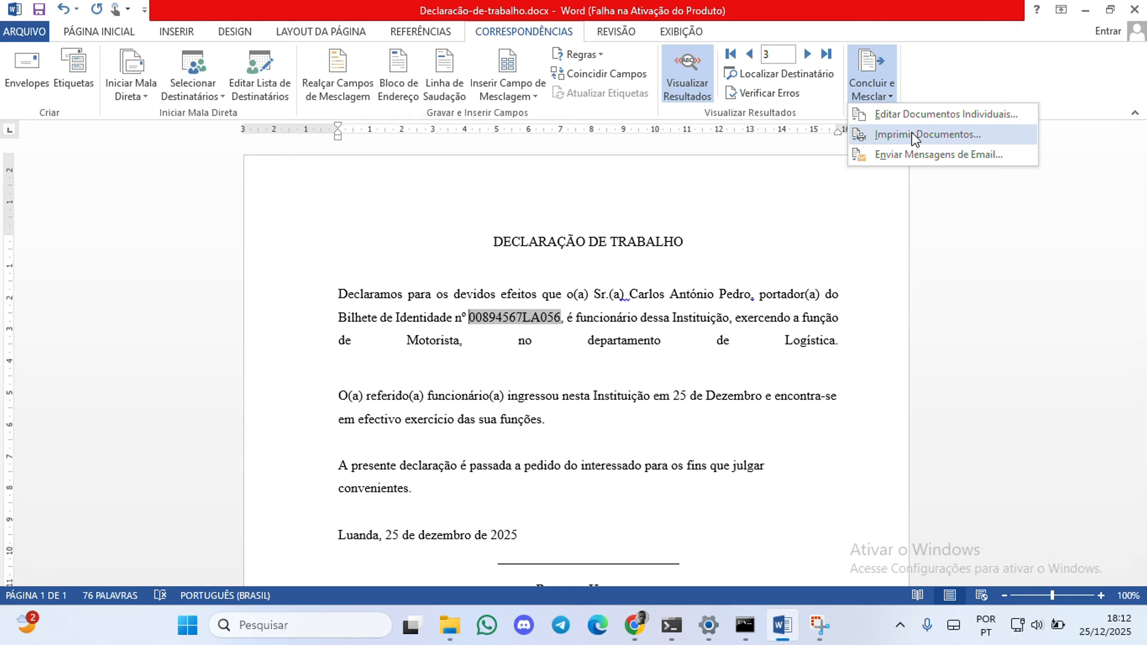
click(936, 116)
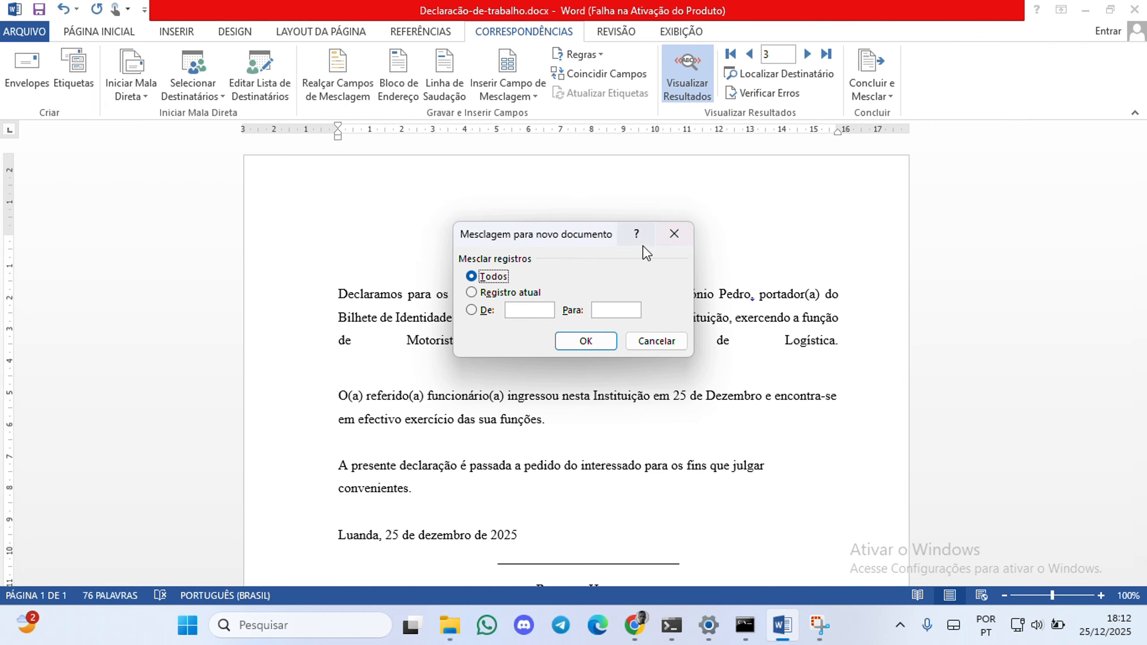
click(484, 312)
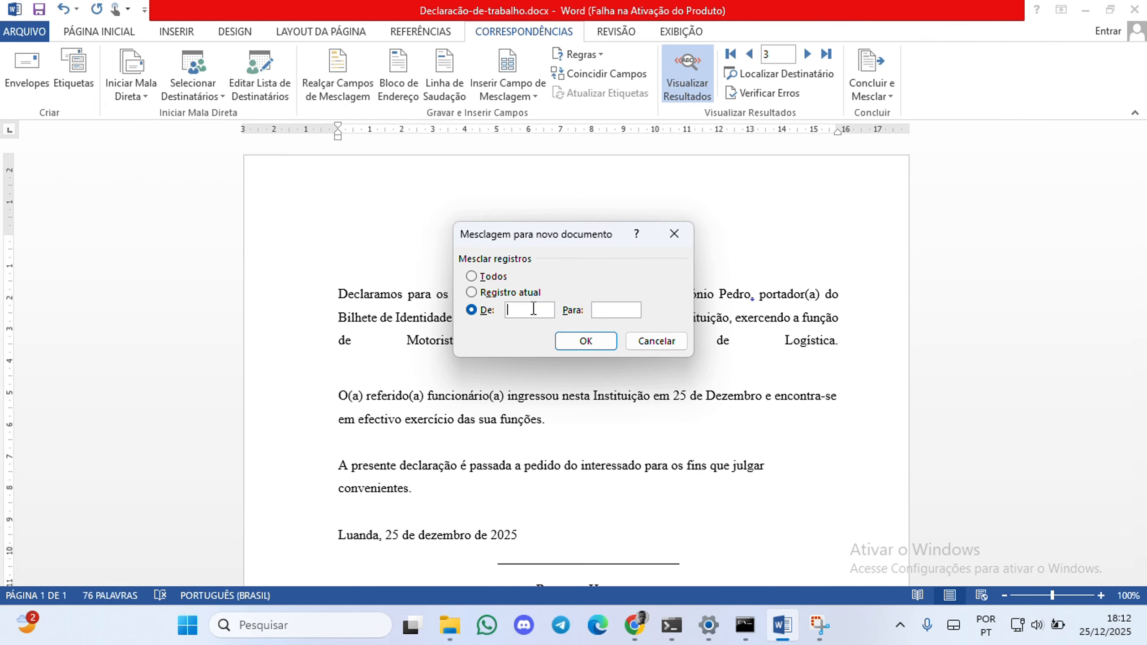
click(533, 309)
text(1)
click(609, 314)
text(3)
click(588, 342)
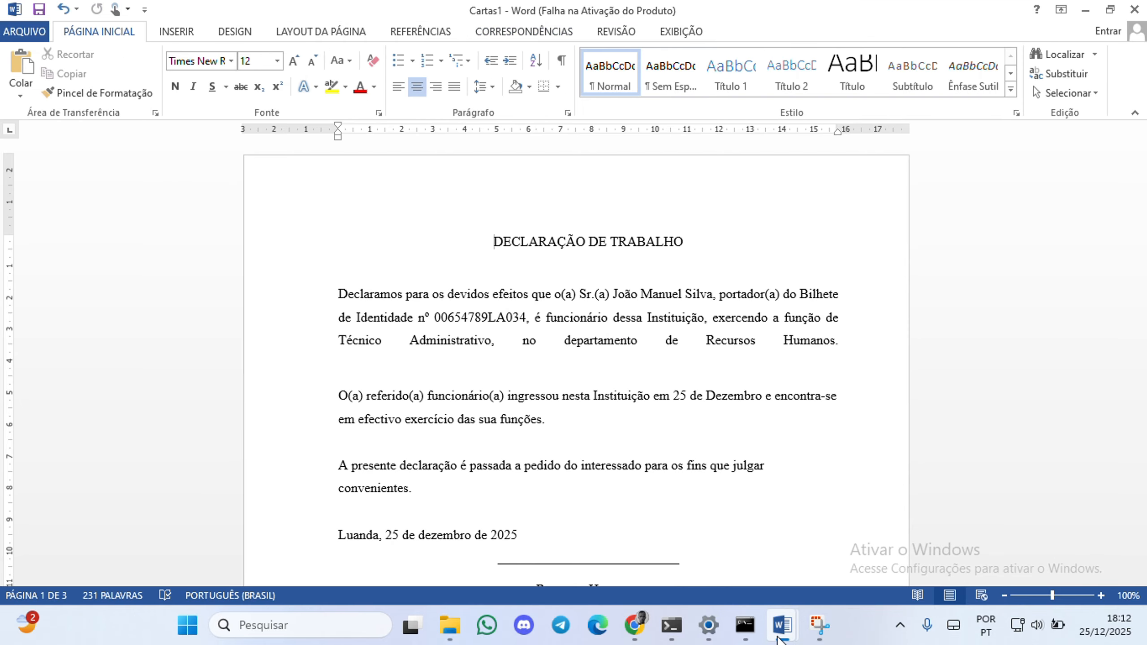
Set the template's preview back to record 1, then bring up the merged Cartas1 document
click(783, 628)
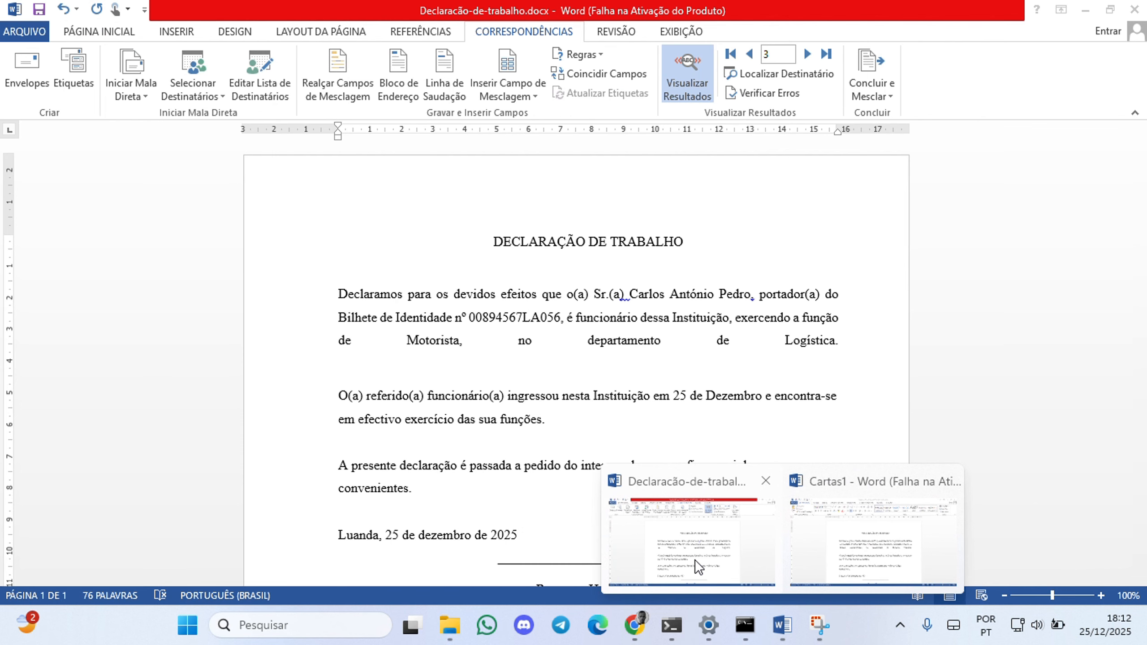
click(676, 537)
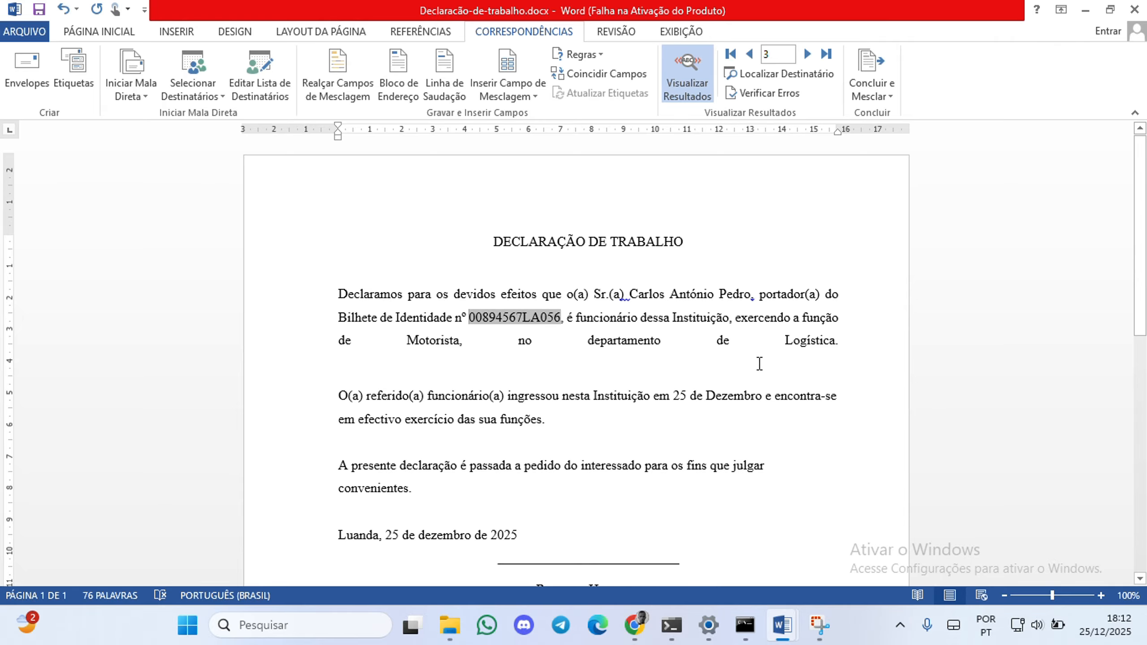
click(750, 52)
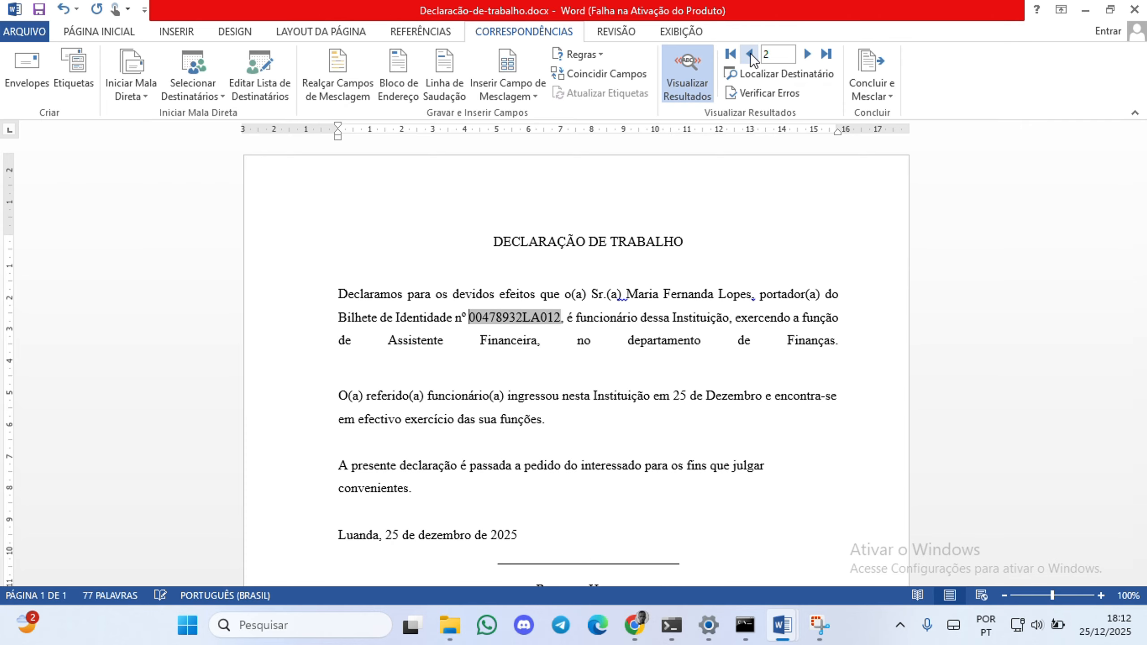
click(749, 52)
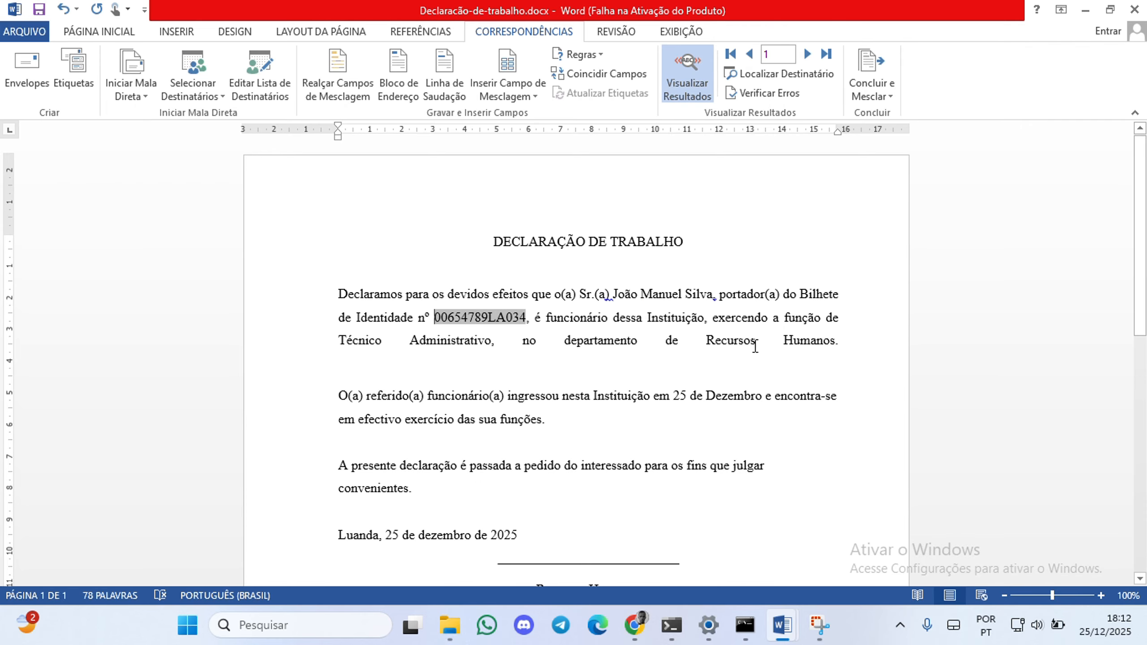
mouse_move(791, 633)
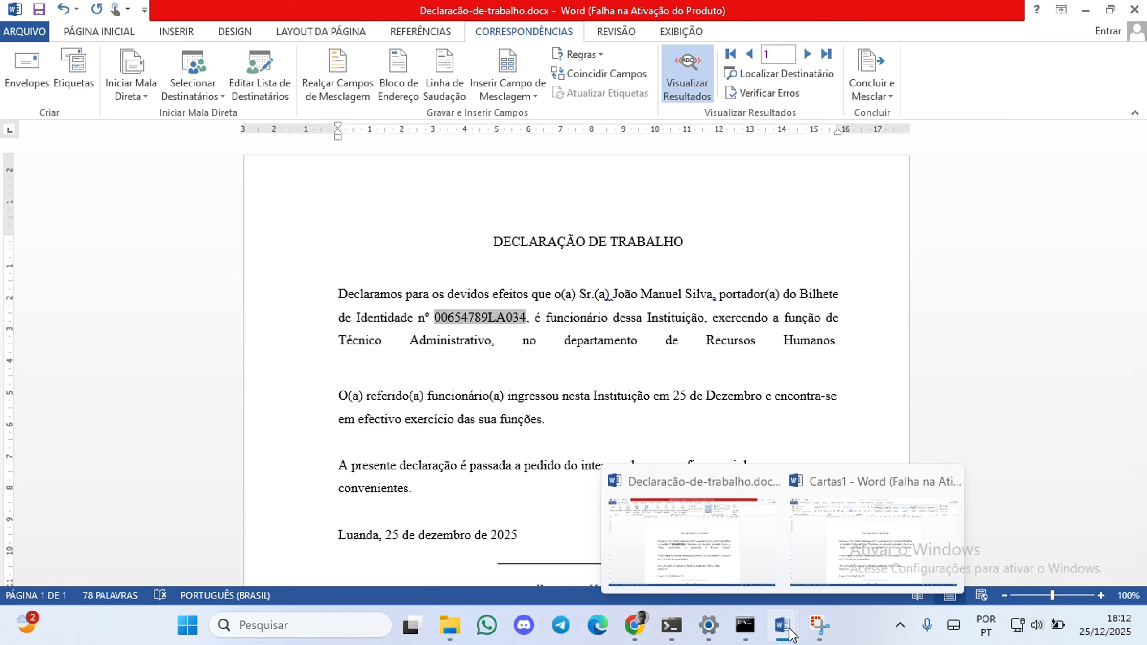
click(859, 549)
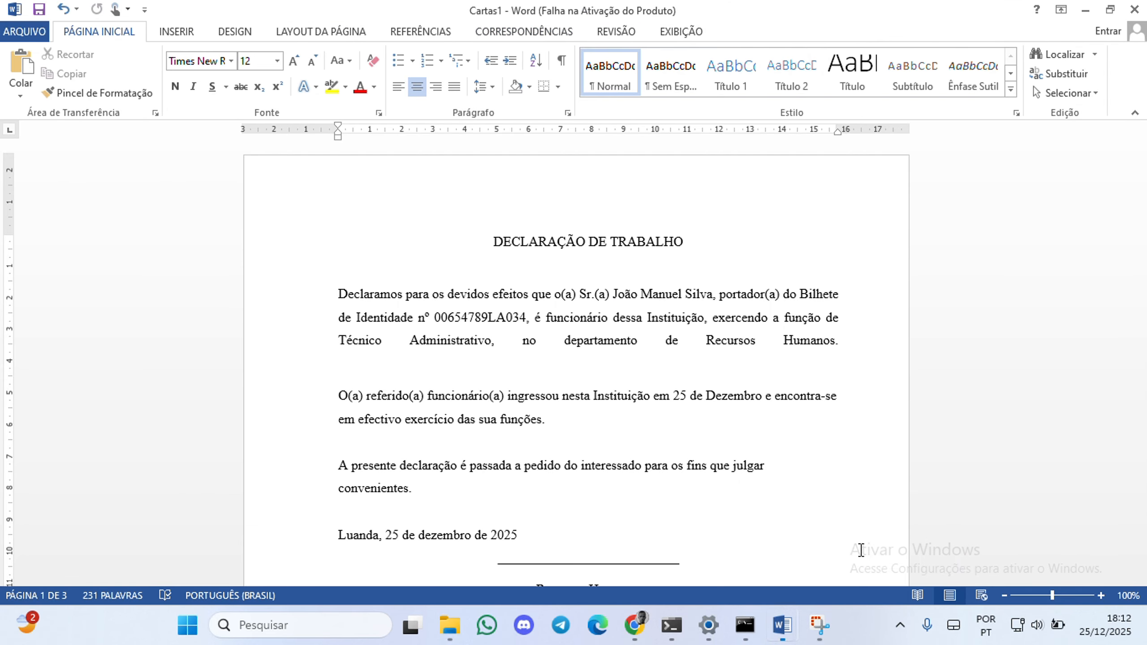
Page through Cartas1's three declarations and back to the top of the first
click(1139, 386)
click(1139, 386)
click(1138, 386)
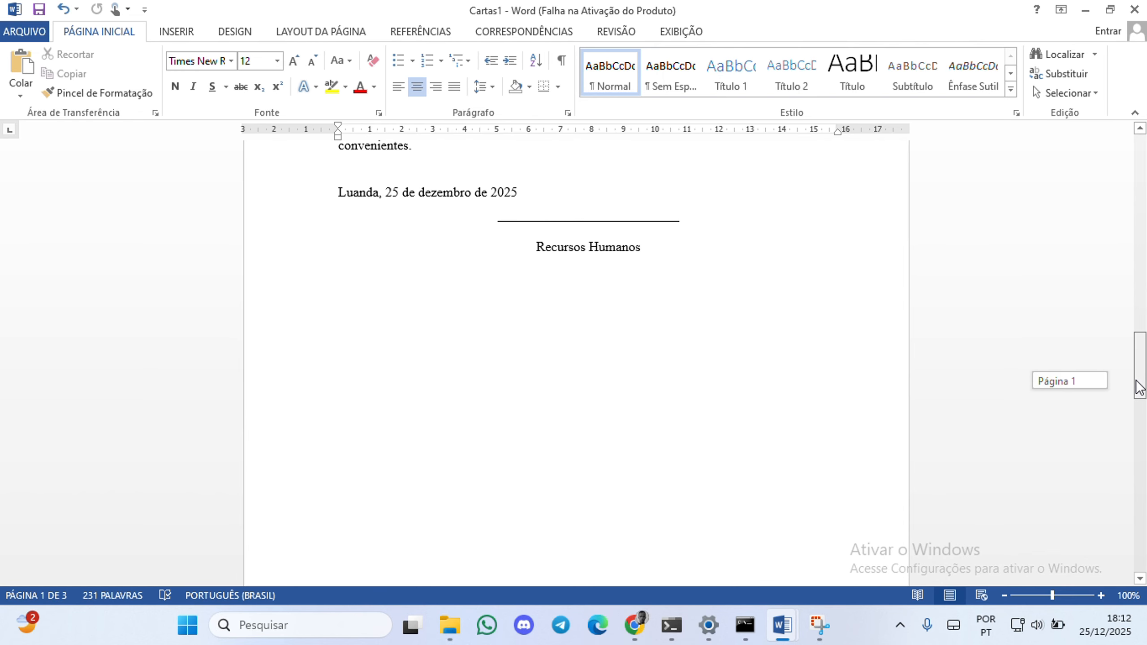
scroll(1144, 449, down, 1)
click(1145, 449)
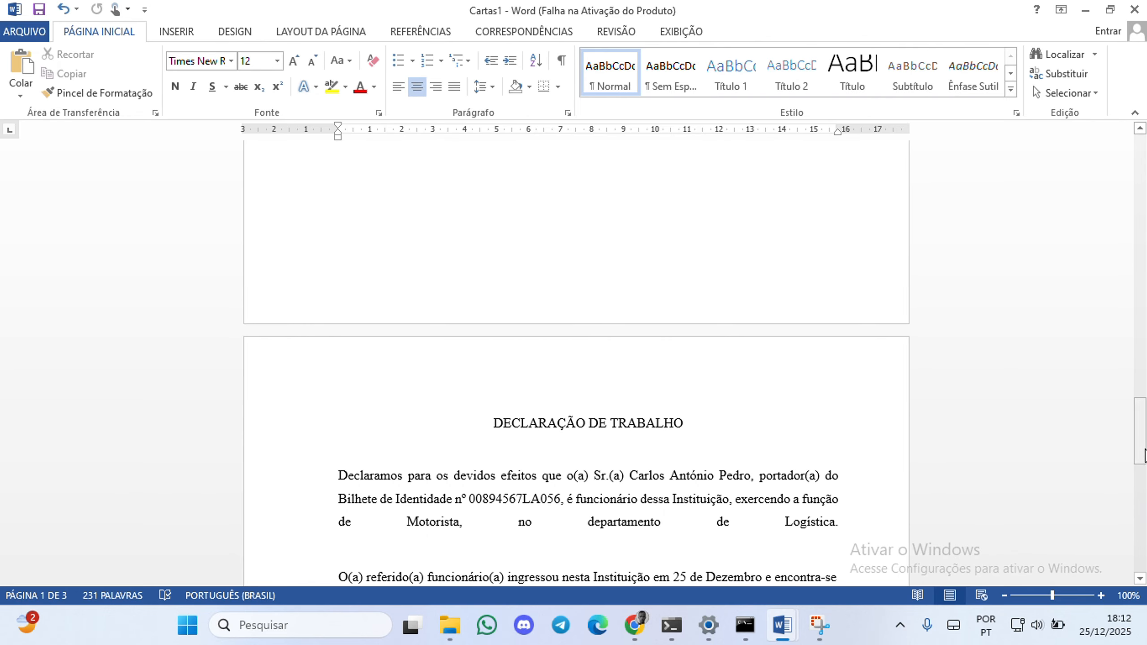
scroll(1144, 389, down, 5)
click(1145, 291)
click(1137, 233)
click(1137, 233)
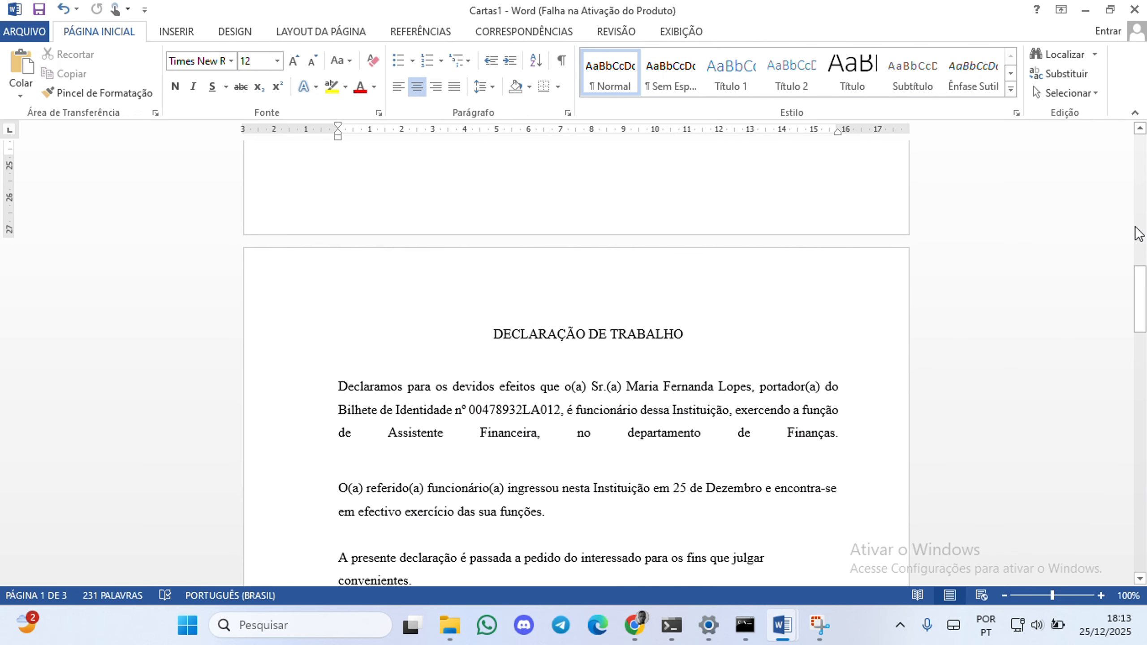
scroll(1145, 203, up, 2)
click(1144, 198)
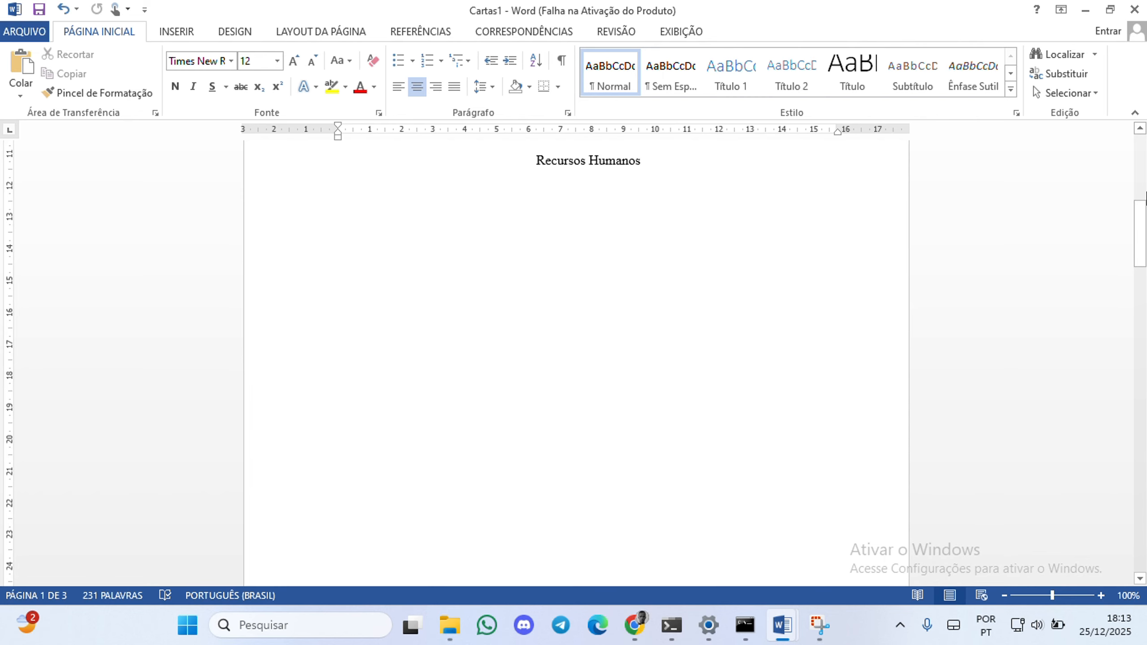
click(1141, 185)
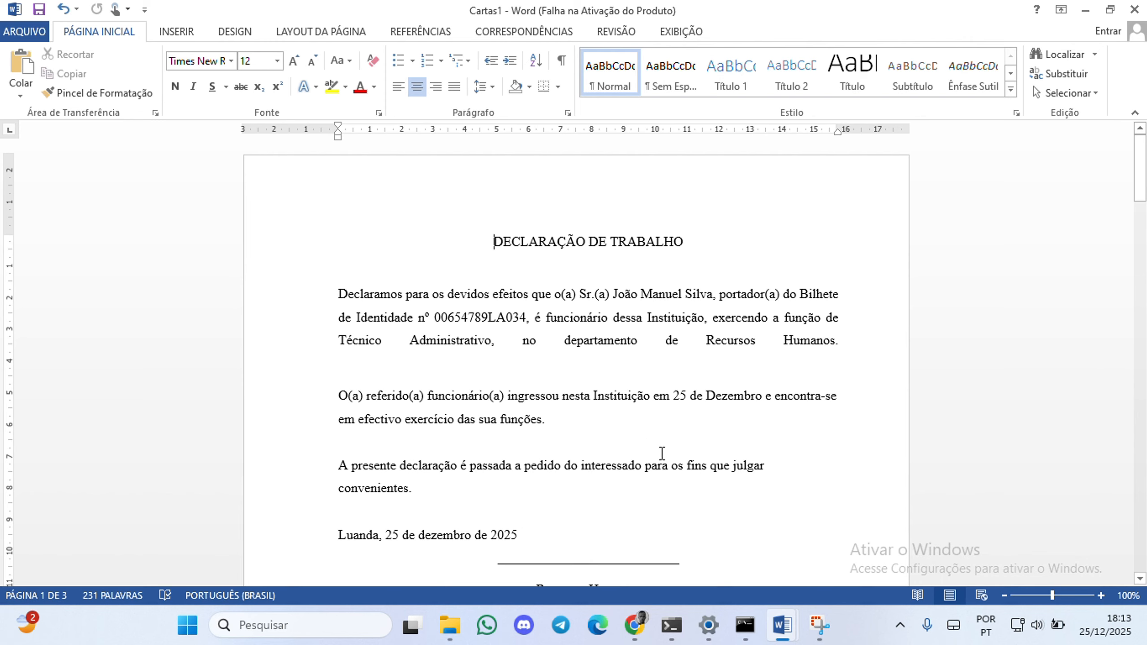
Close Cartas1 without saving (Não Salvar)
click(767, 620)
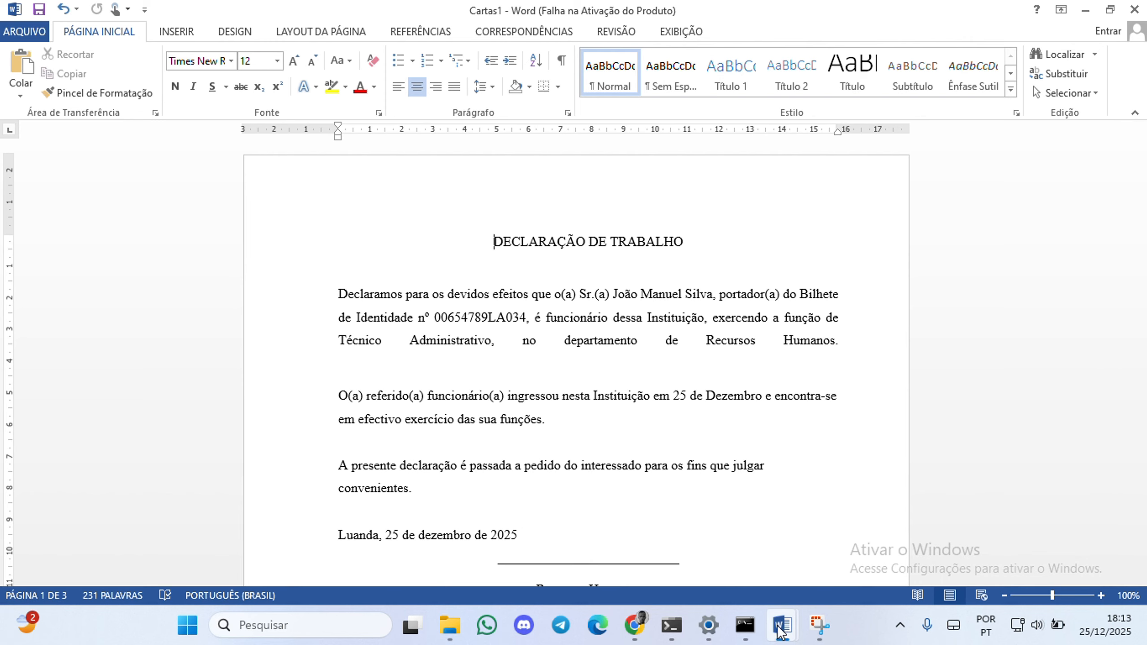
click(1134, 10)
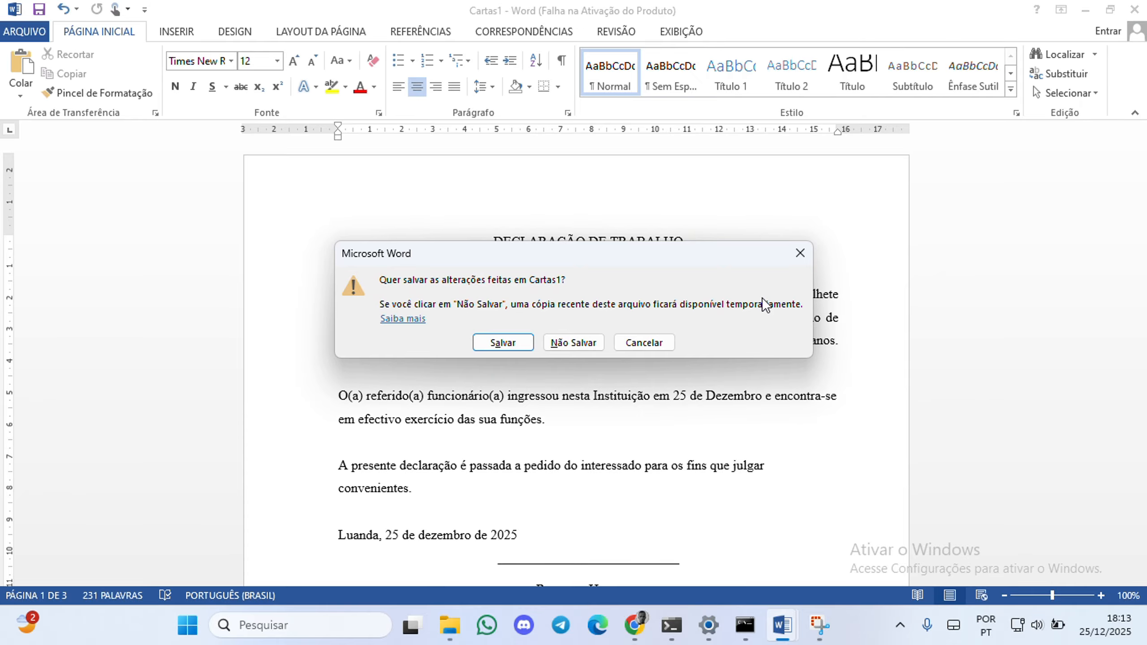
click(572, 342)
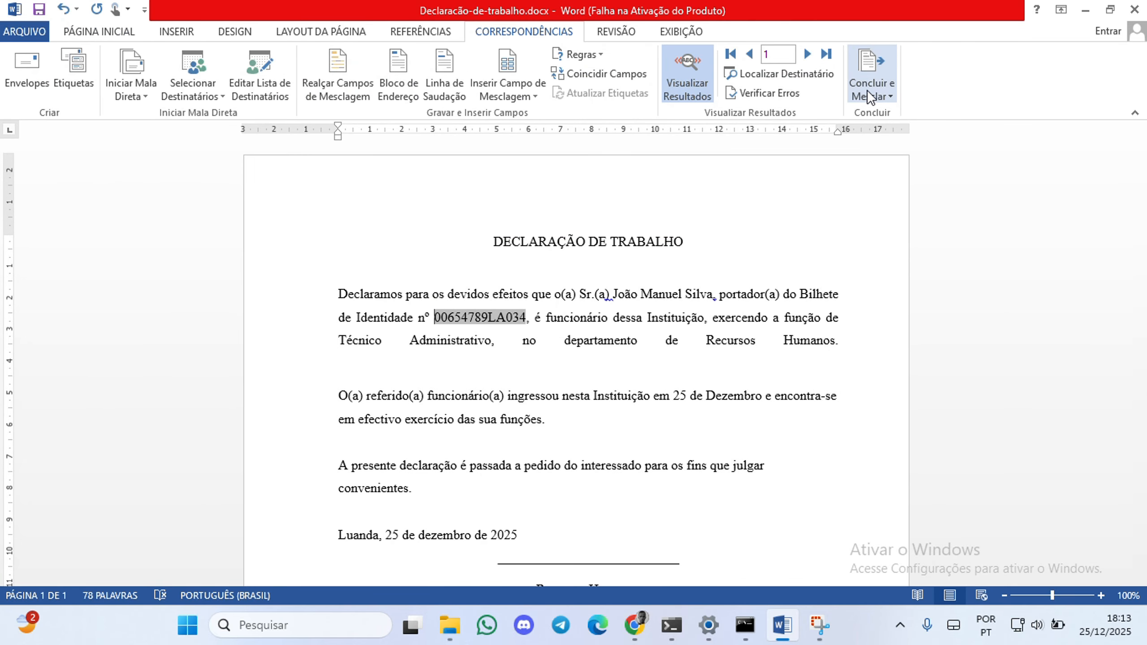
click(867, 92)
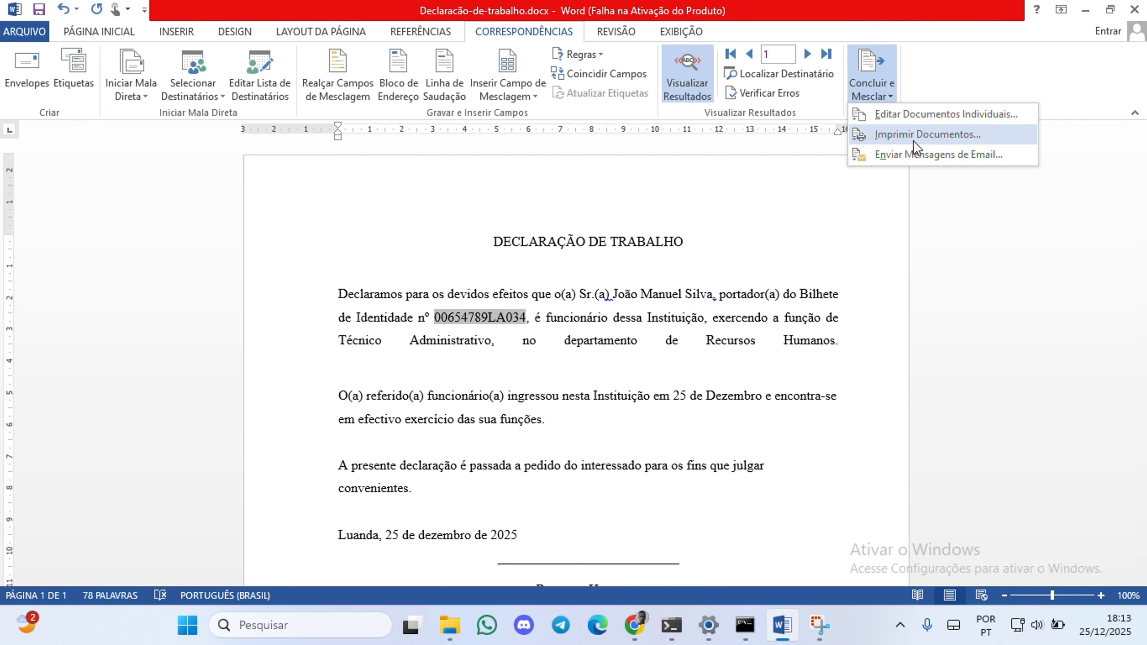
click(913, 135)
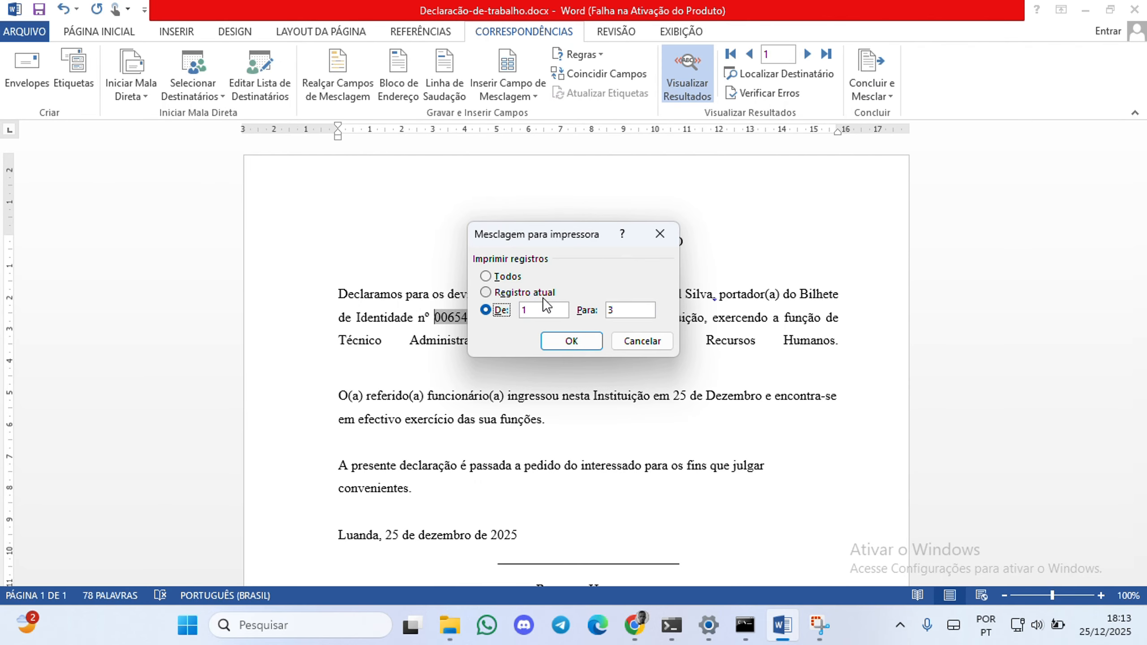
click(631, 340)
click(871, 90)
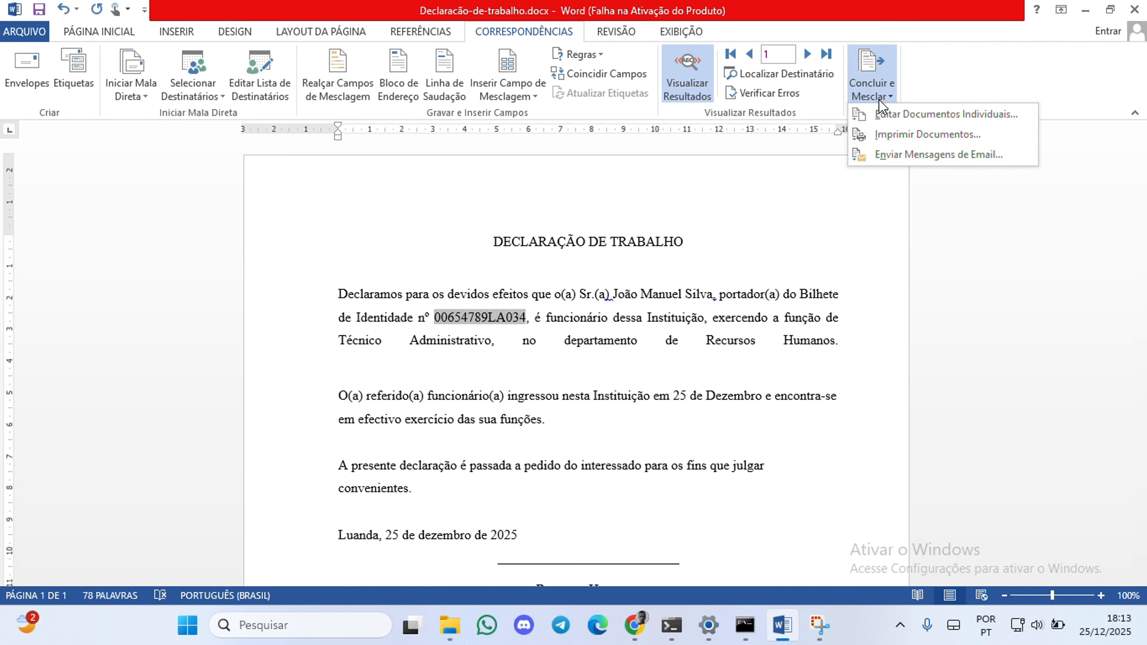
click(881, 107)
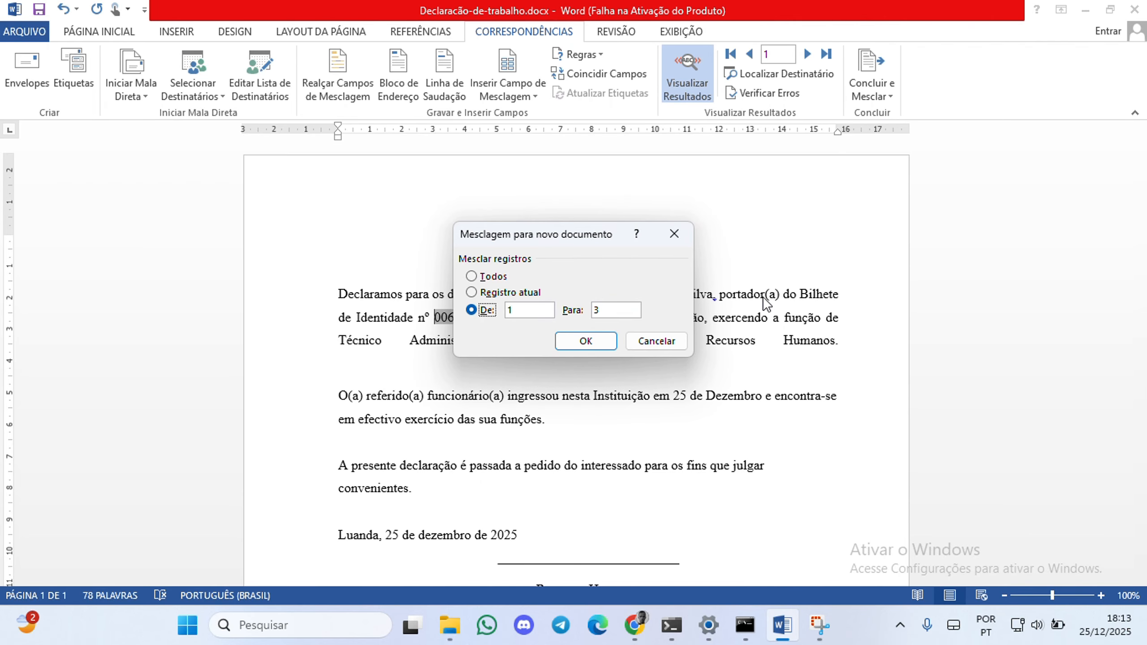
click(533, 310)
click(615, 310)
click(621, 313)
key(BackSpace)
text(1)
click(586, 341)
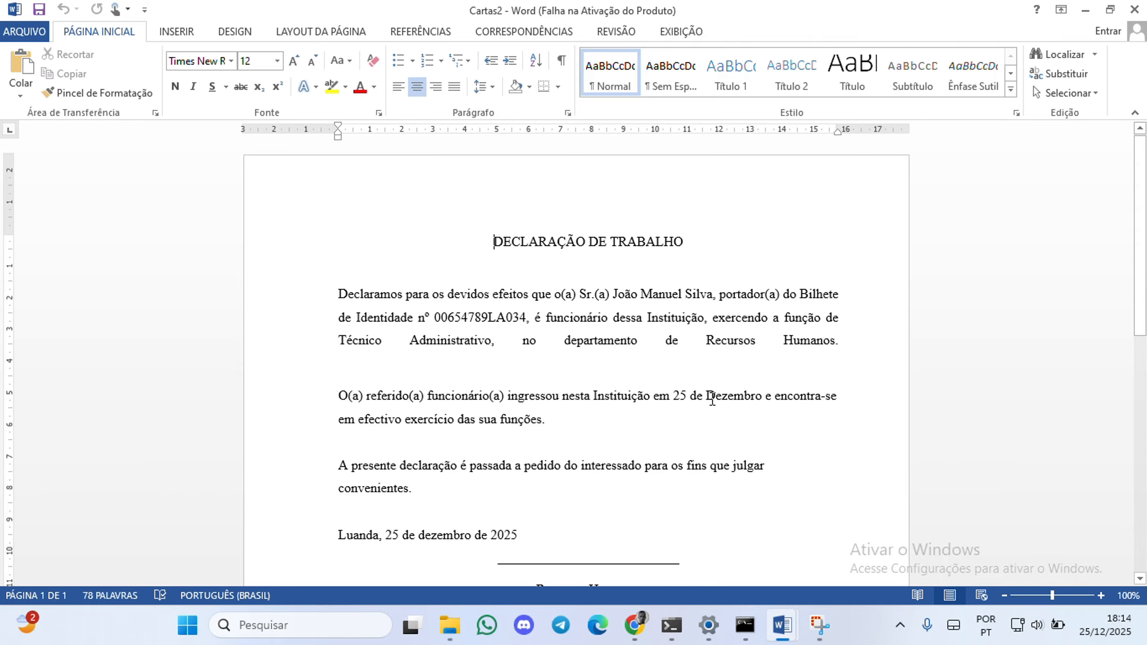
click(793, 622)
click(864, 545)
click(1134, 8)
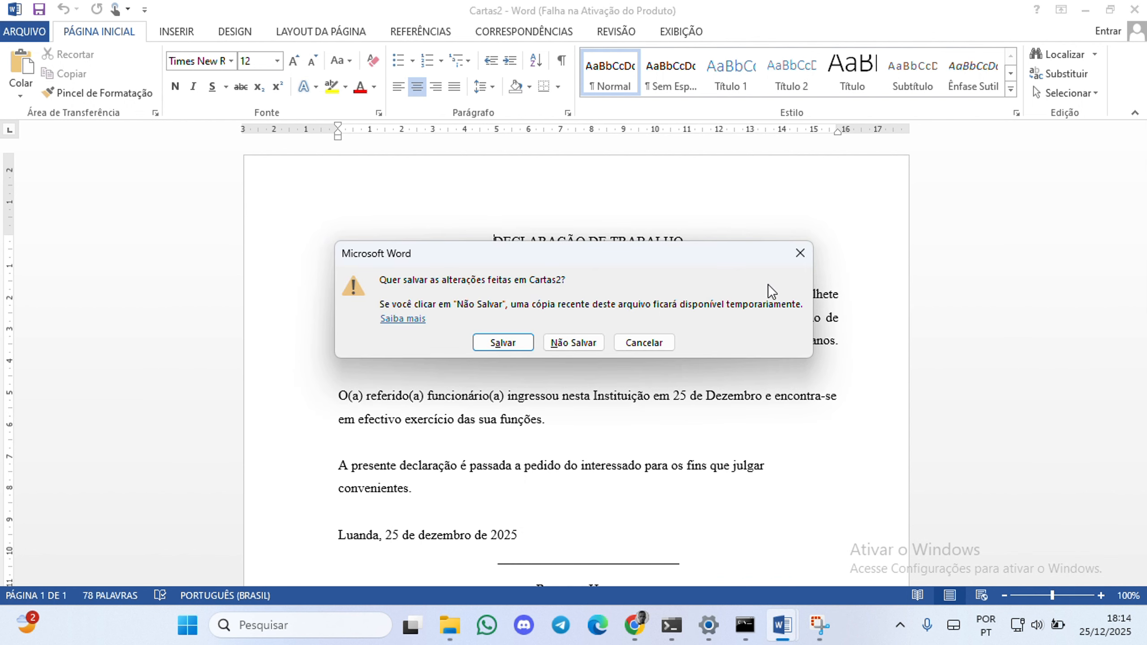
click(577, 339)
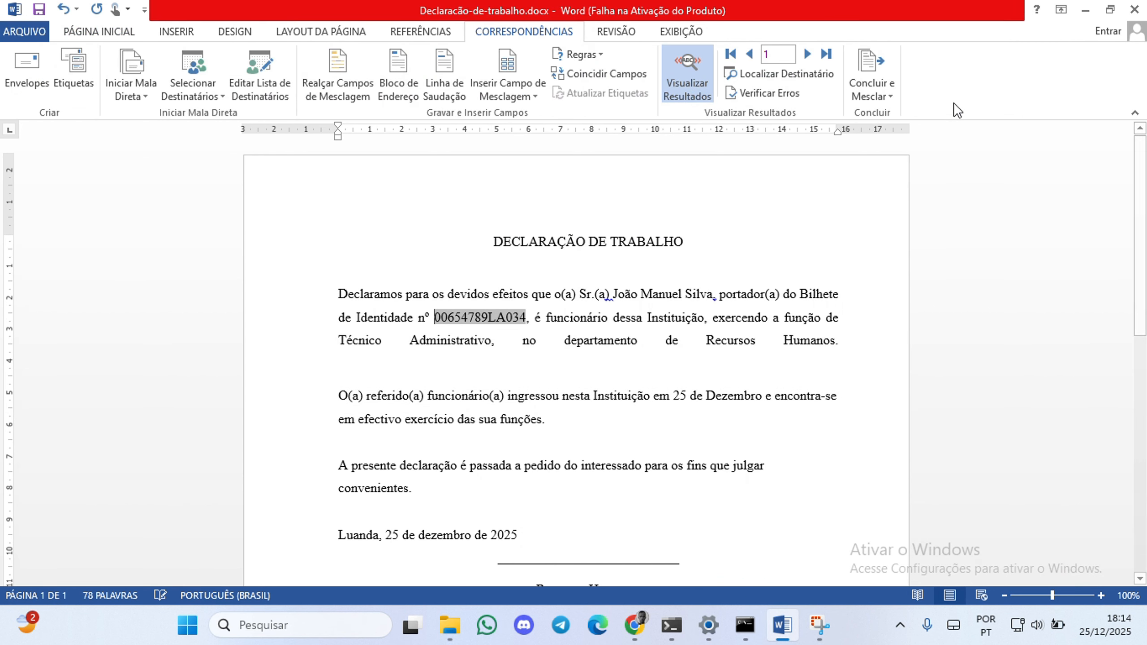
Merge only record 2 (De 2 Para 2) into a new individual document
click(885, 88)
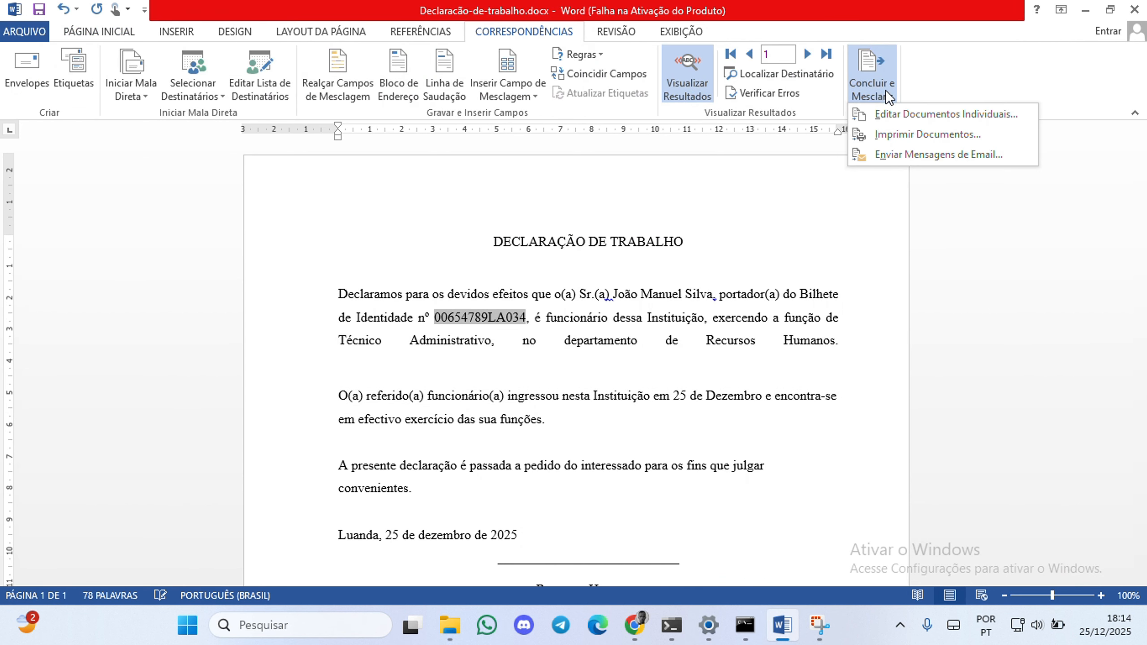
click(894, 117)
click(529, 310)
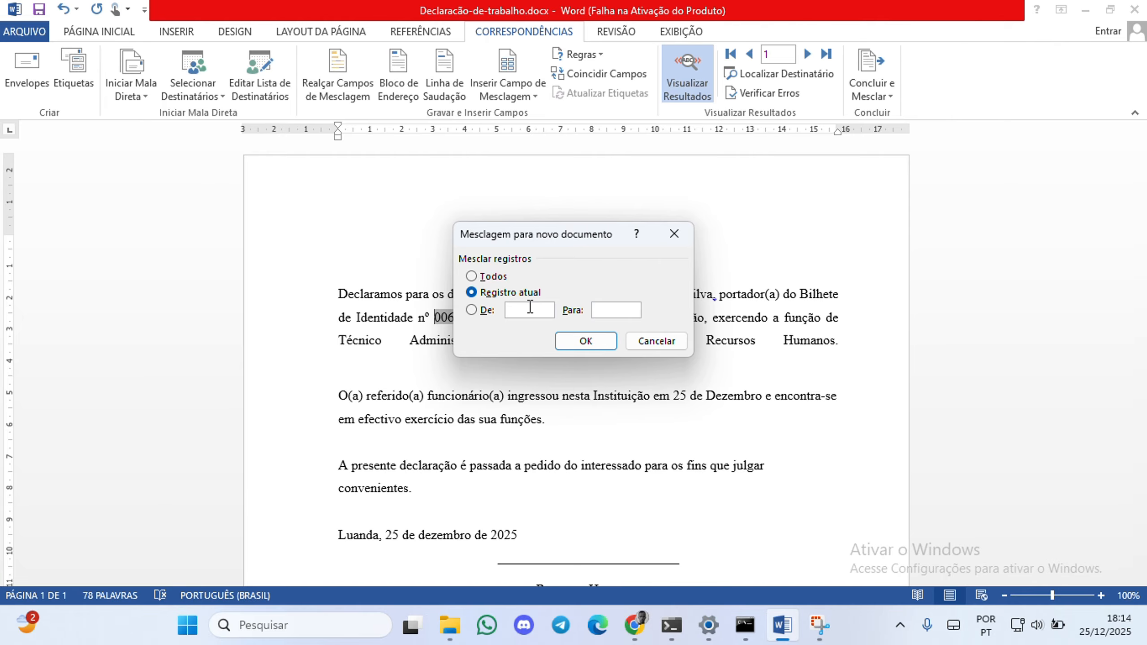
text(2)
click(591, 314)
text(2)
drag(559, 236, 668, 419)
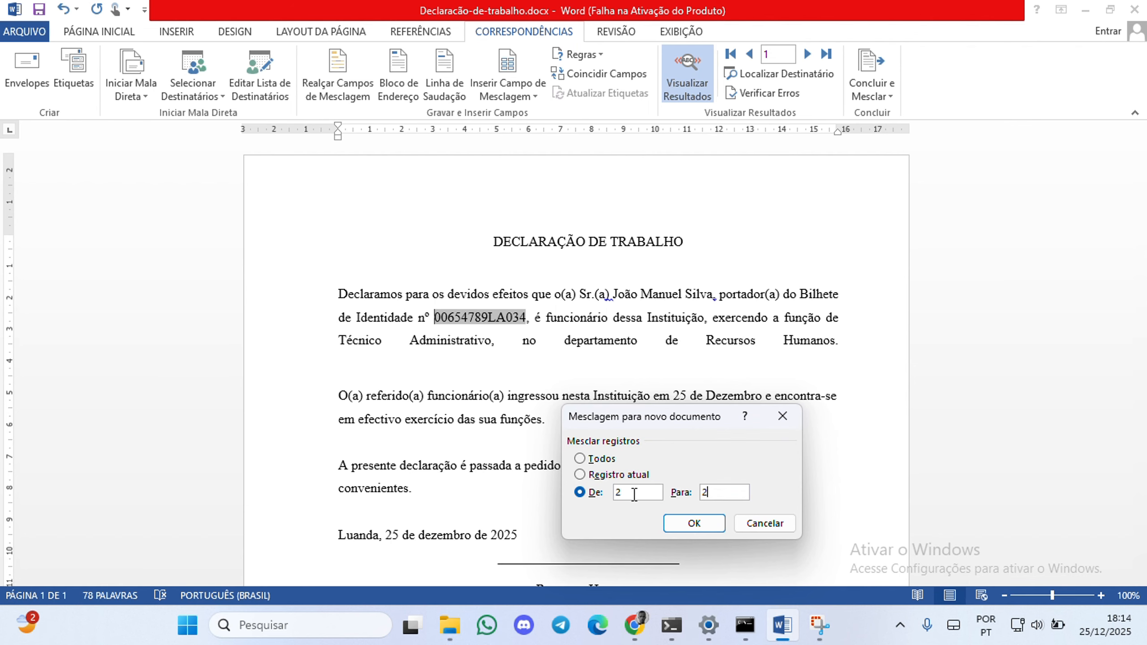
click(684, 525)
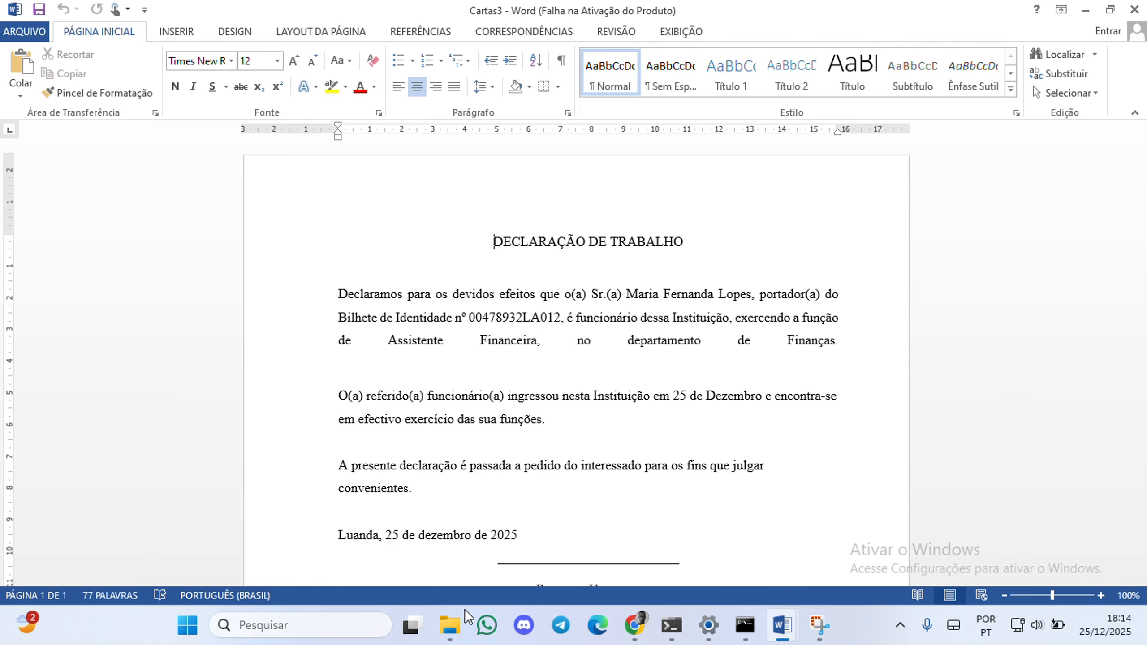
Open Mapa-funcionários.xlsx from the Mala-direita folder window
click(456, 617)
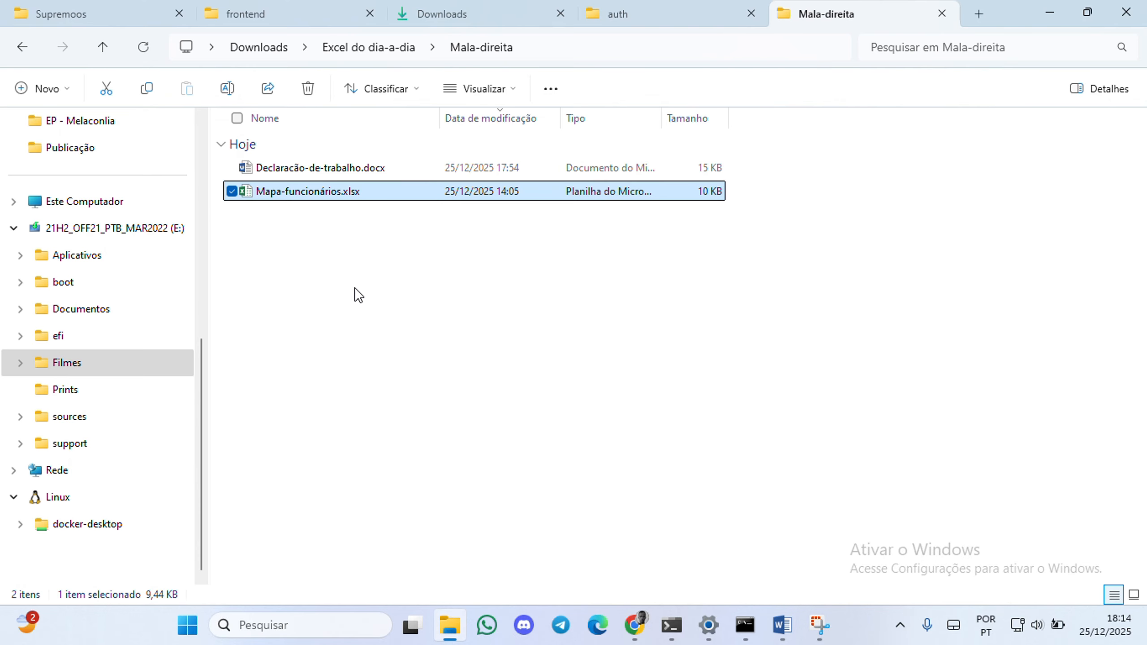
double_click(304, 190)
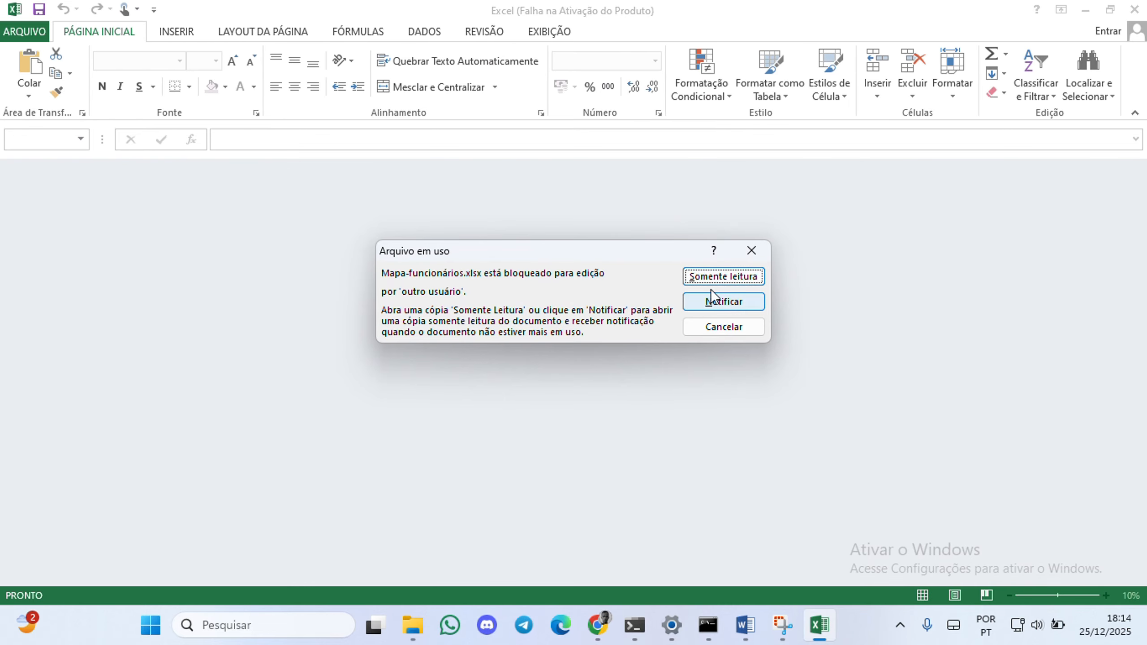
Open the workbook as Somente leitura, dismiss the activation notice, and select row 3
click(713, 274)
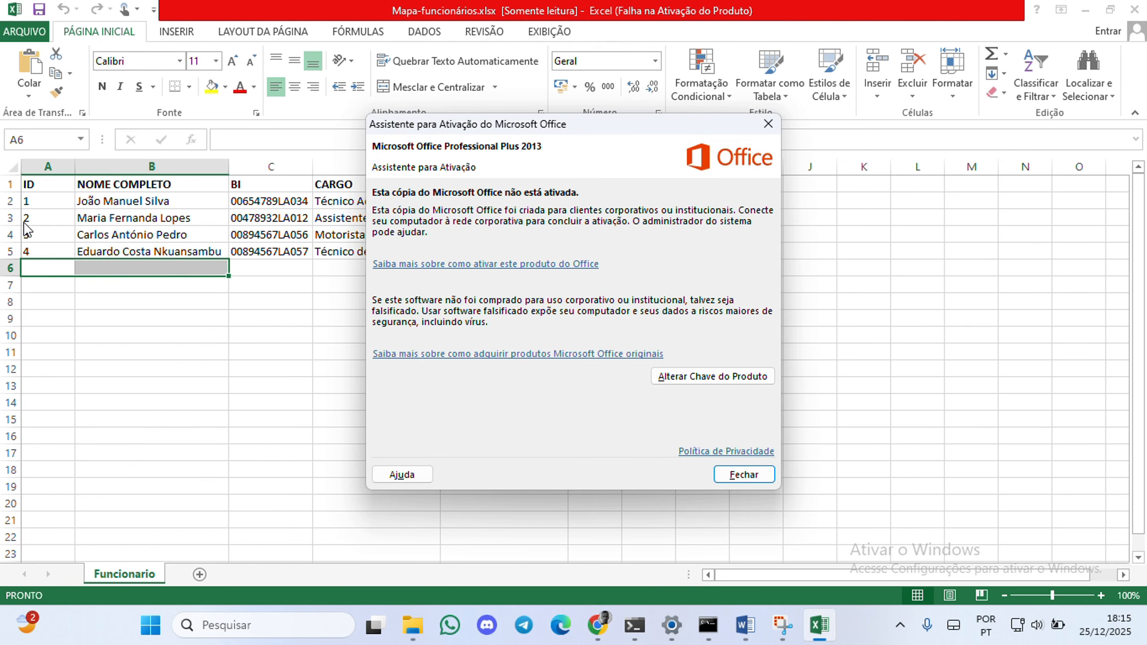
click(743, 474)
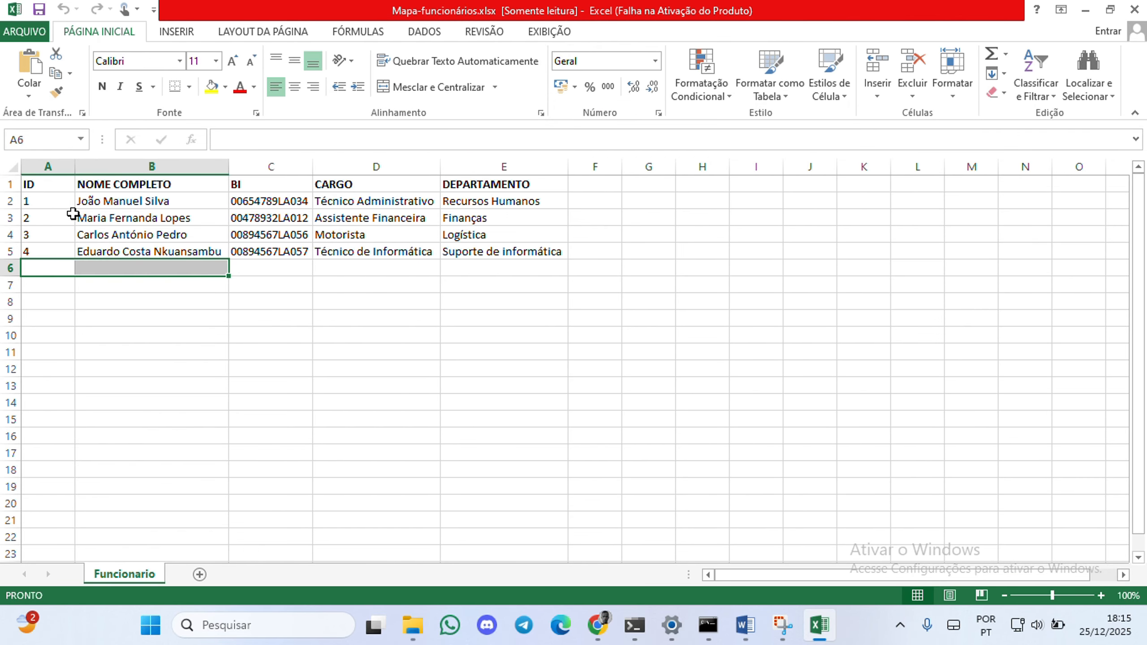
click(11, 218)
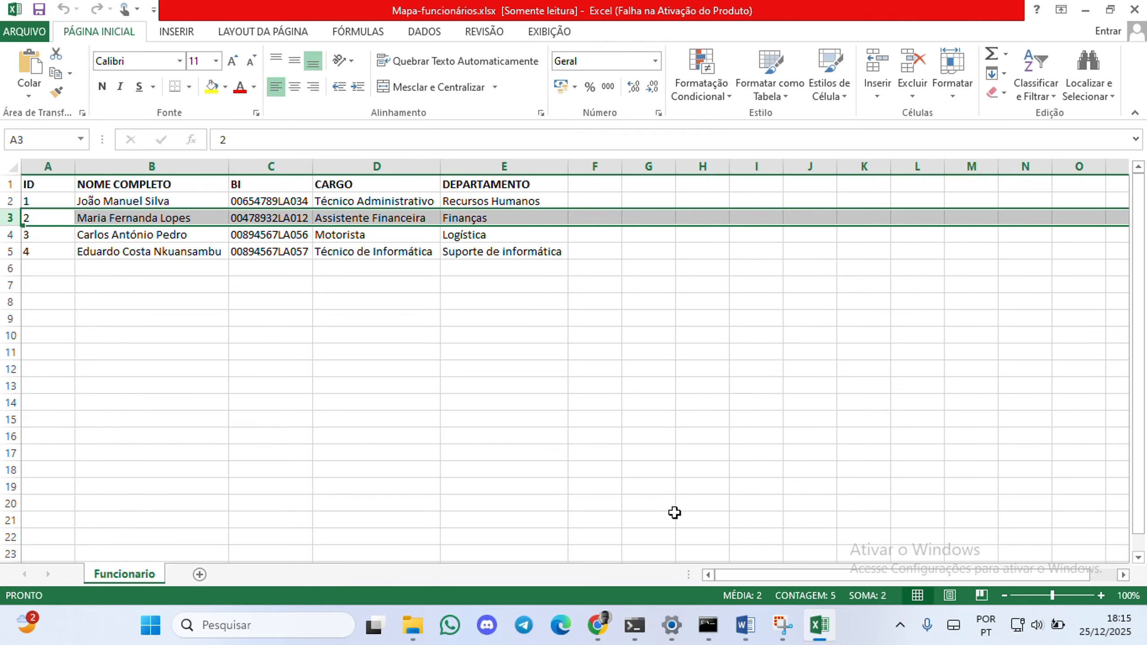
mouse_move(754, 629)
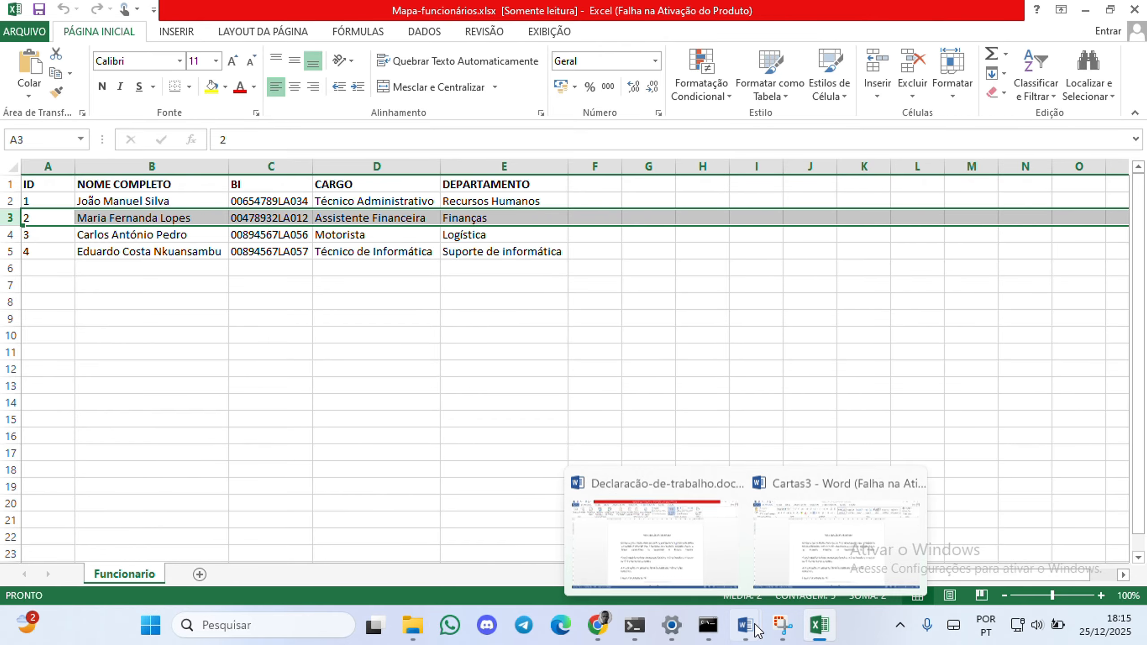
click(844, 535)
Close the merged Cartas3 letter, discarding it with Não Salvar
click(1134, 8)
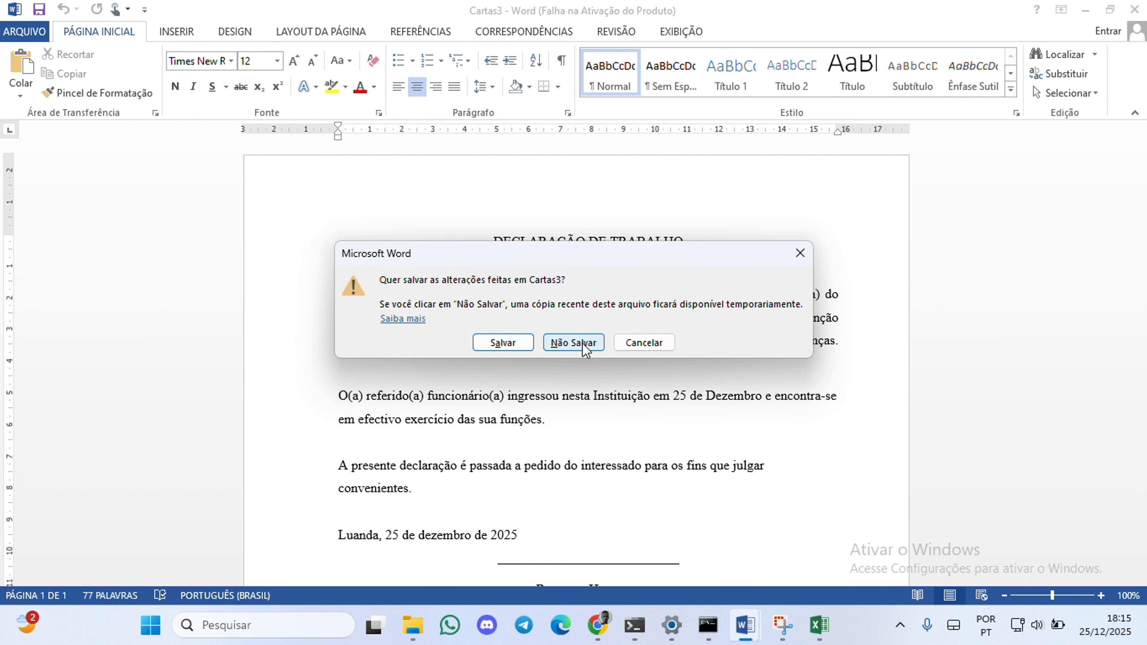
click(745, 625)
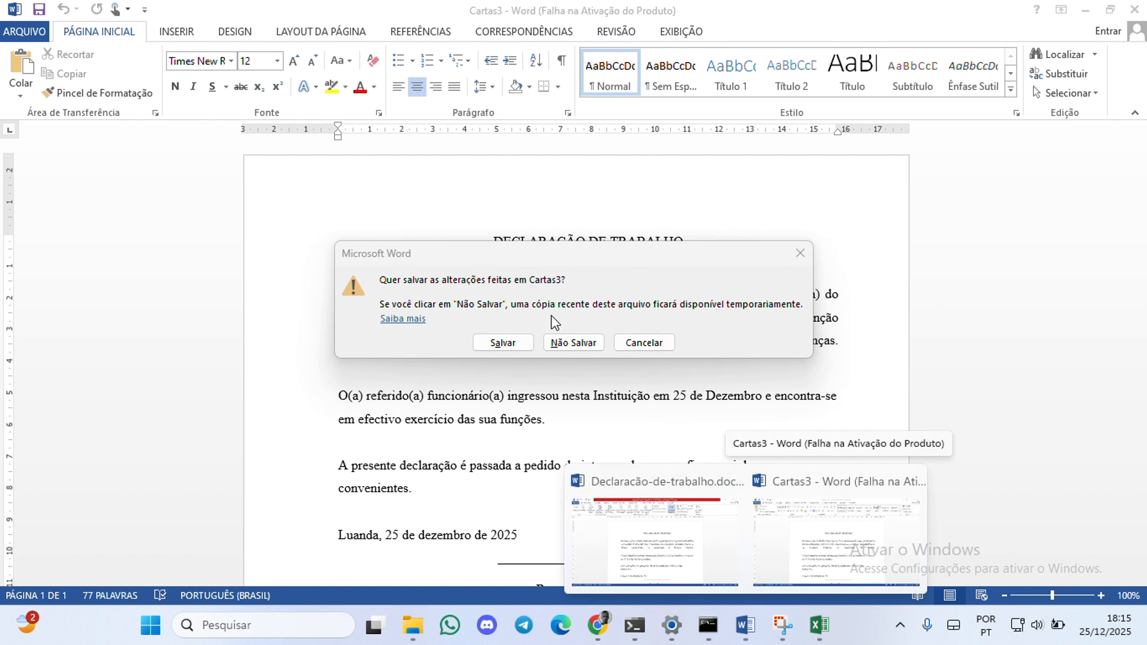
click(569, 334)
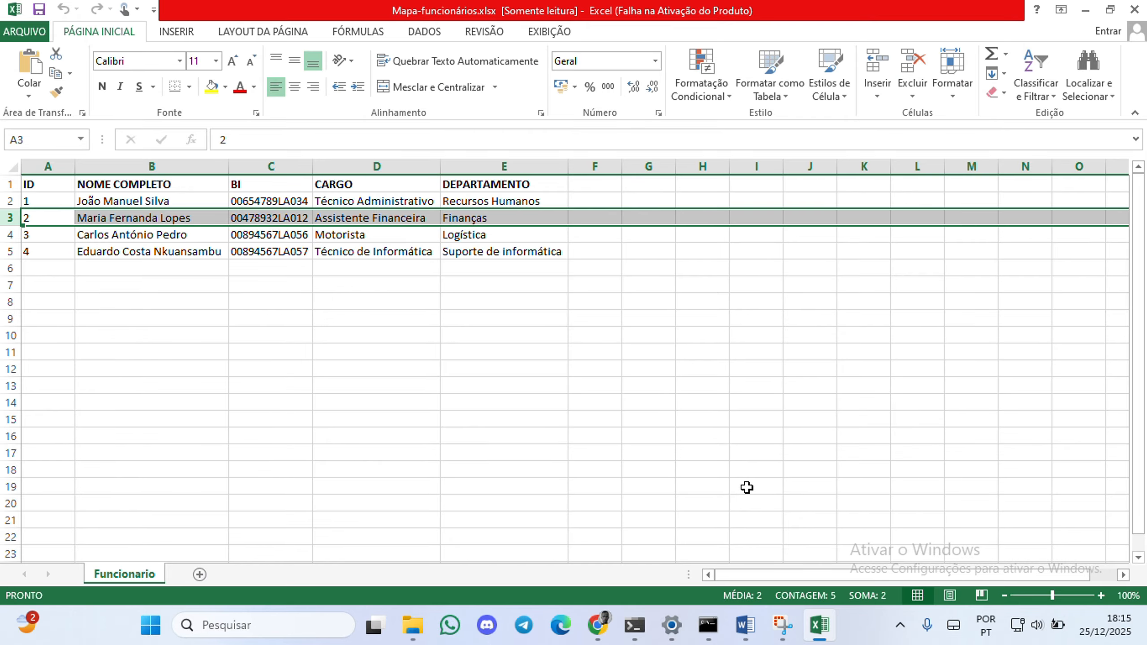
Back in Declaração-de-trabalho.docx, advance to record 4 to preview the Técnico de Informática declaration
click(746, 626)
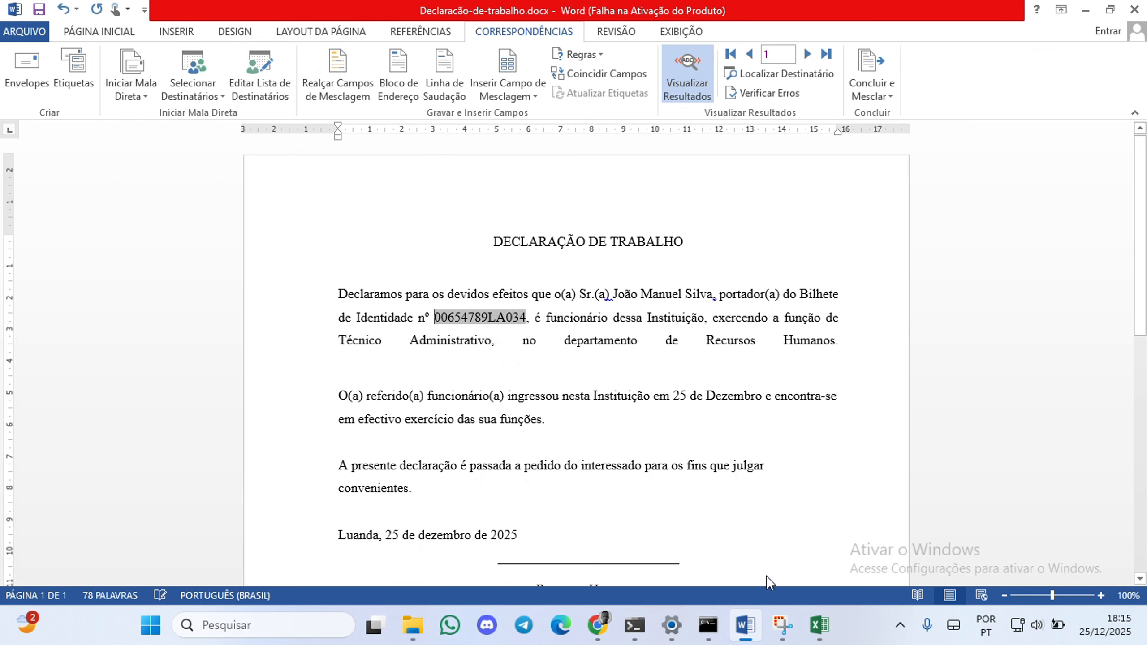
click(812, 51)
click(812, 50)
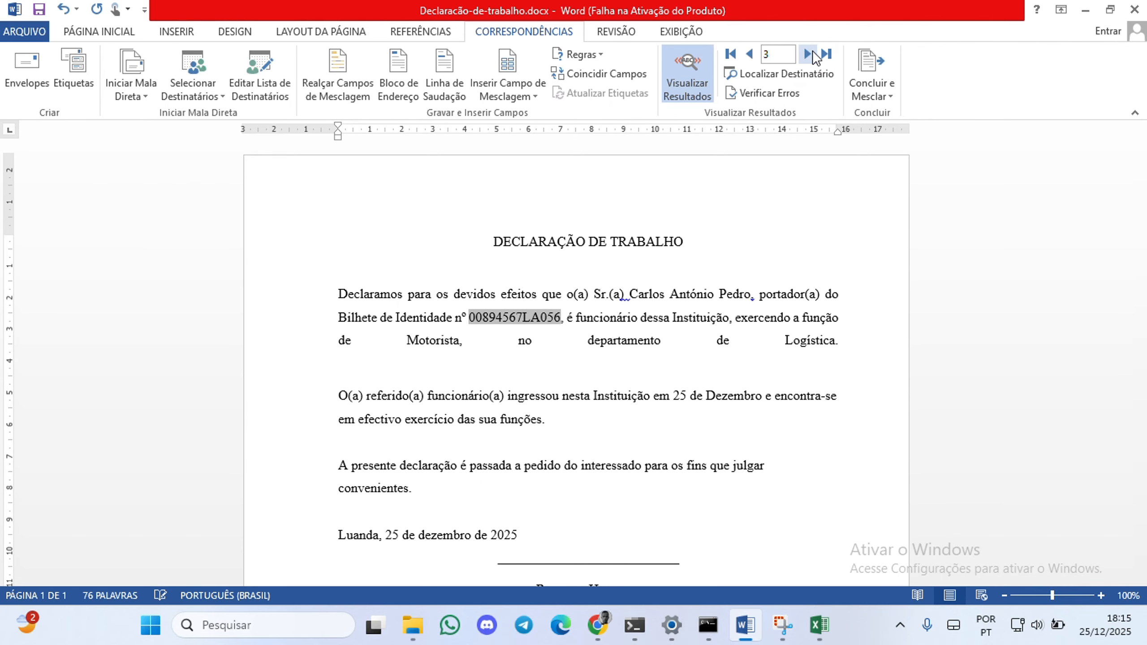
click(812, 51)
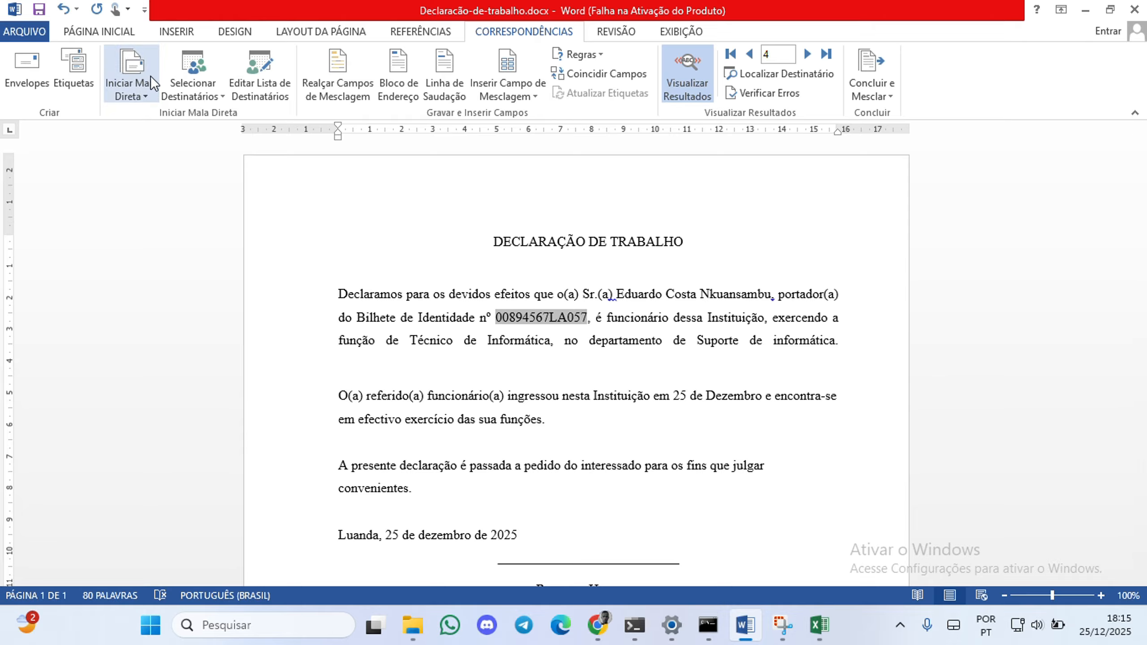
click(192, 35)
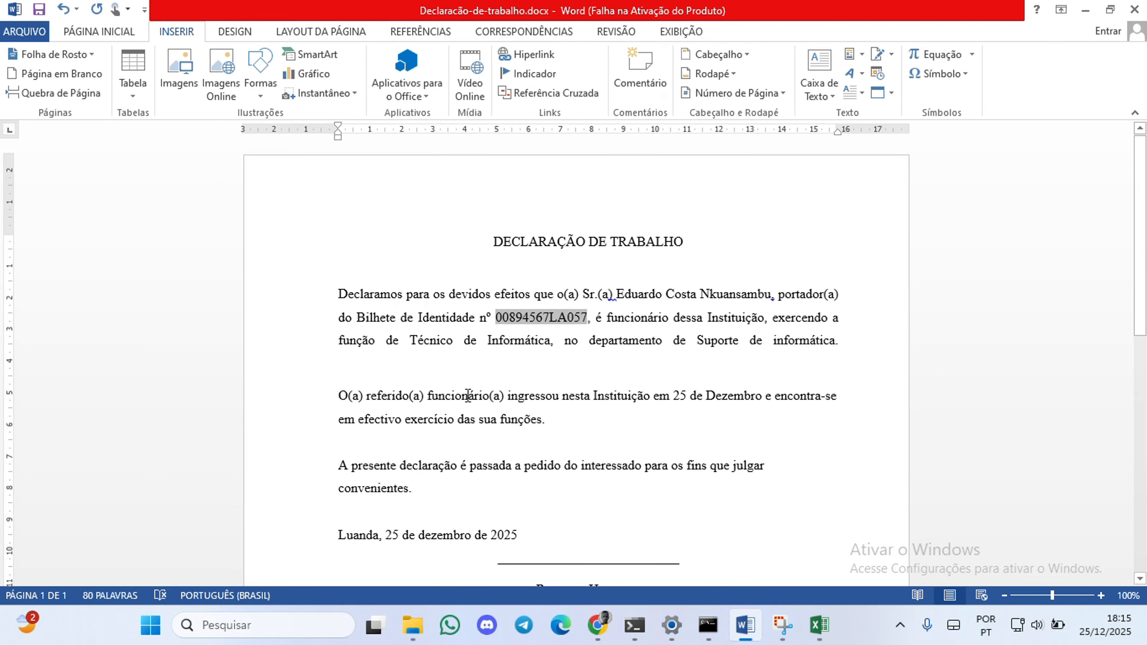